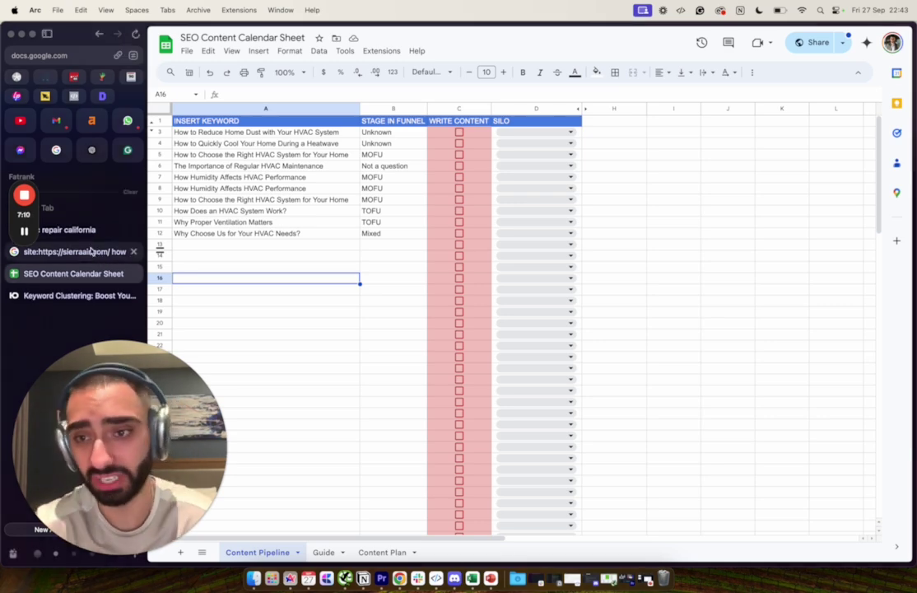
Step: Switch to the Google results page and search for "dentists in new york"
{"action": "left_click", "coordinate": [91, 251]}
{"action": "triple_click", "coordinate": [288, 37]}
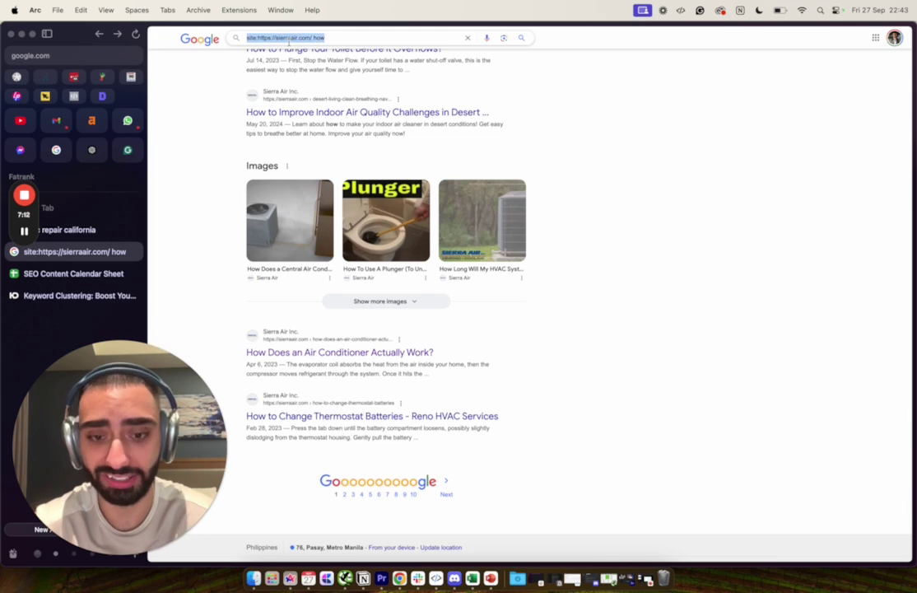
{"action": "type", "text": "dent"}
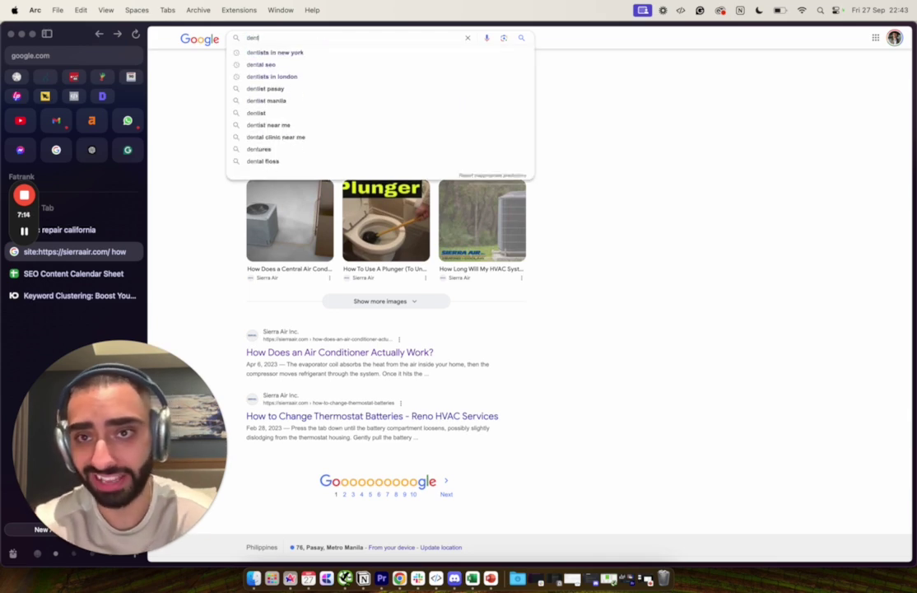
{"action": "key", "text": "Down"}
{"action": "key", "text": "Return"}
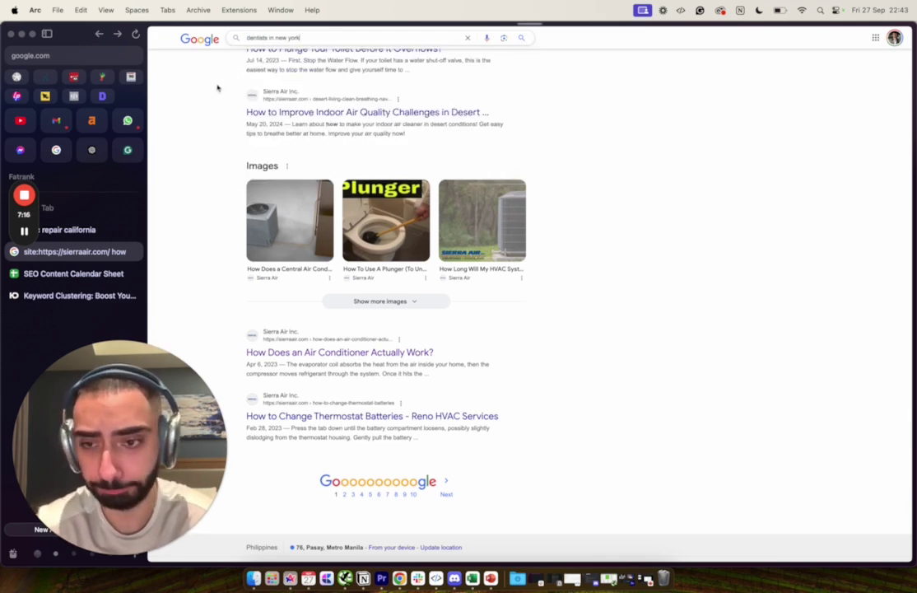
Step: Open the 209 NYC Dental result "Best Dentist In New York City | Open 7 Days" and copy the site's URL
{"action": "scroll", "coordinate": [234, 230], "scroll_direction": "down", "scroll_amount": 5}
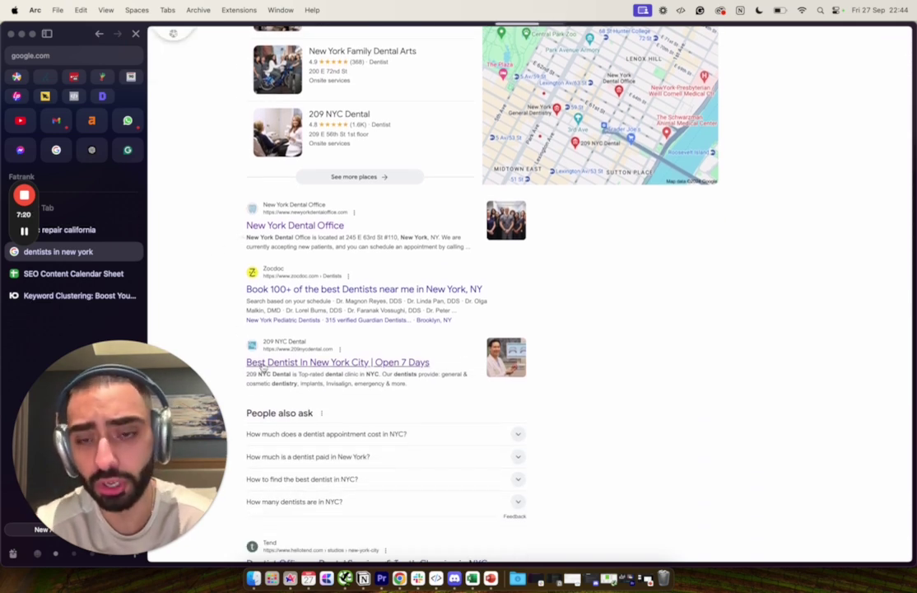
{"action": "left_click", "coordinate": [270, 364]}
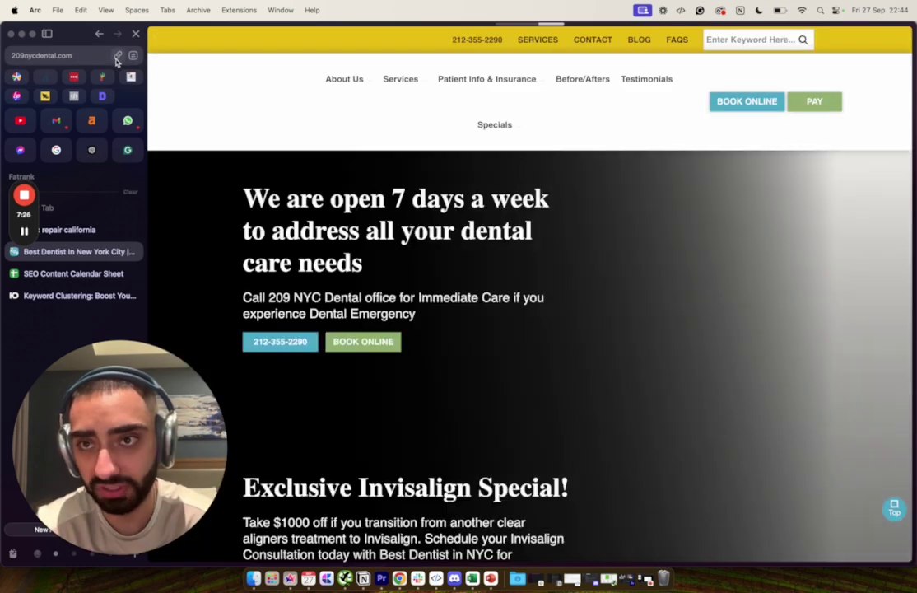
{"action": "key", "text": "super+shift+c"}
{"action": "scroll", "coordinate": [236, 166], "scroll_direction": "left", "scroll_amount": 5}
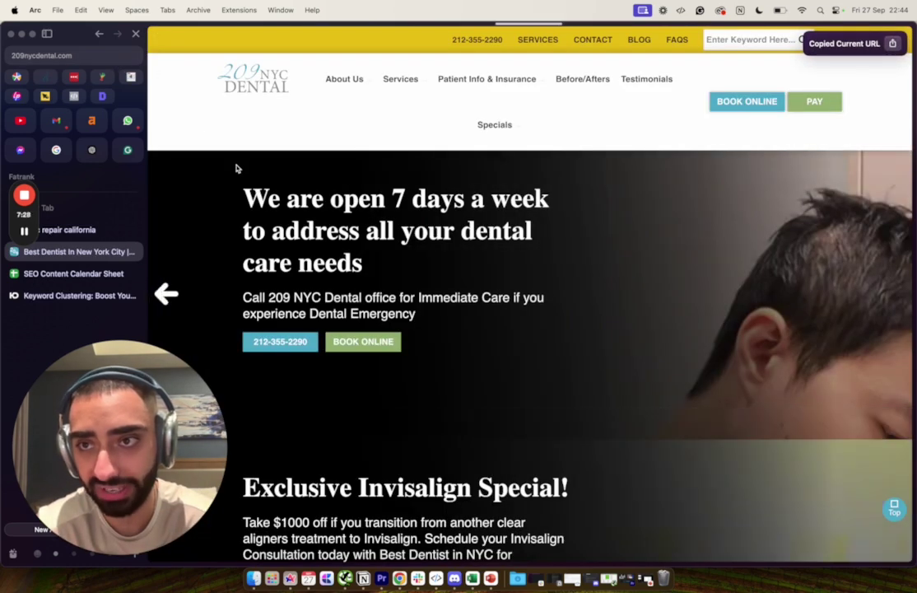
{"action": "scroll", "coordinate": [219, 99], "scroll_direction": "up", "scroll_amount": 4}
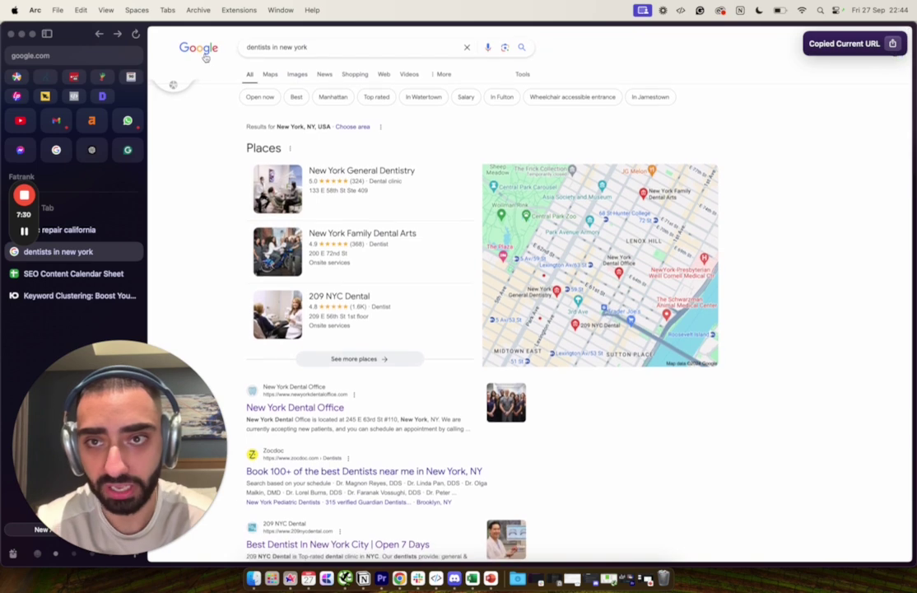
{"action": "left_click", "coordinate": [205, 58]}
{"action": "type", "text": "site:"}
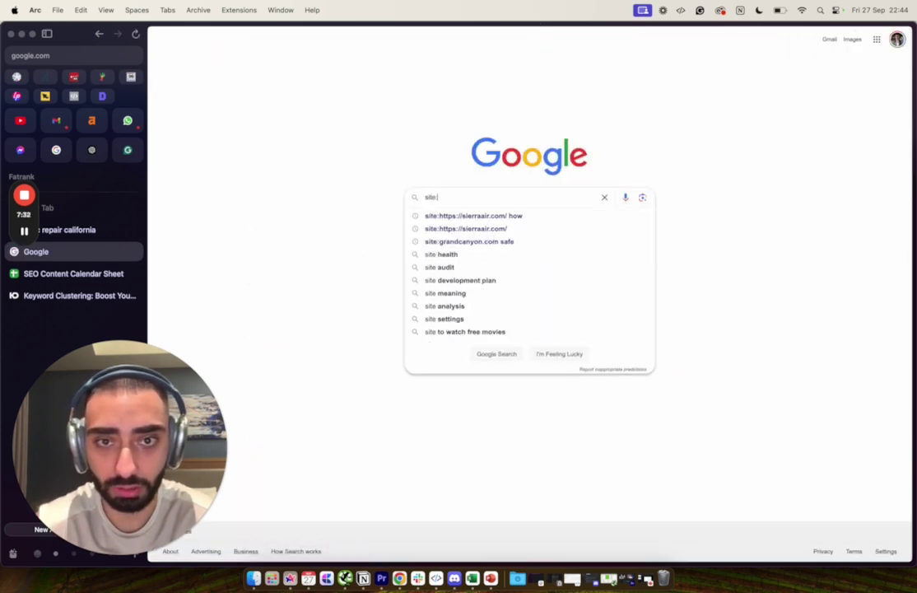
{"action": "key", "text": "super+v"}
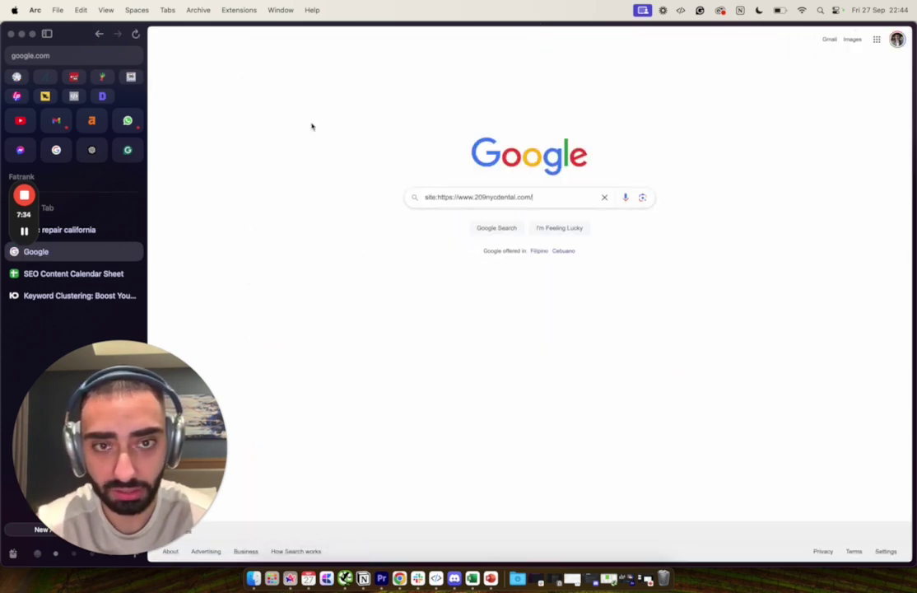
{"action": "type", "text": "ho"}
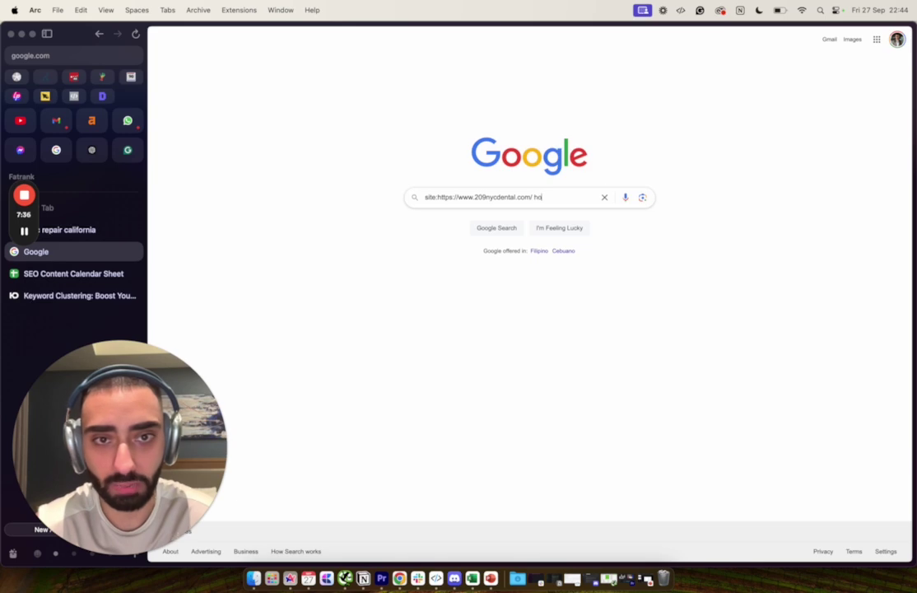
{"action": "type", "text": "w"}
{"action": "key", "text": "Return"}
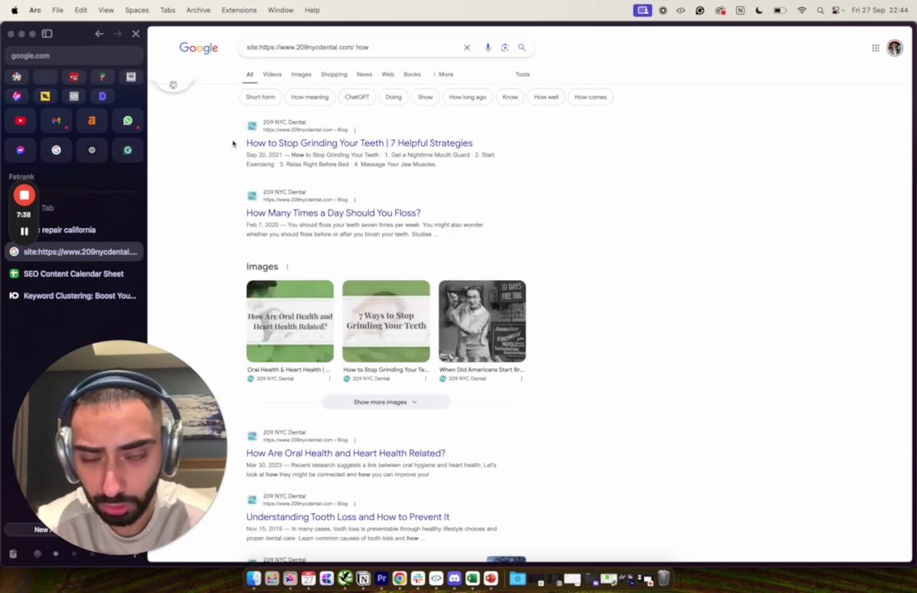
Step: Copy the result title "How Many Times a Day Should You Floss?" into cell A14 of the SEO Content Calendar Sheet as plain text
{"action": "left_click_drag", "start_coordinate": [244, 146], "coordinate": [385, 144]}
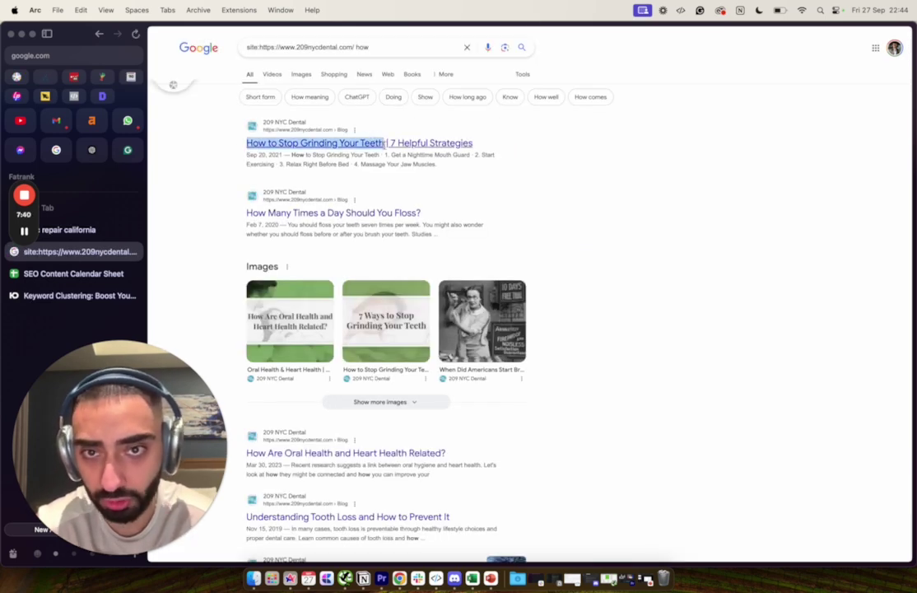
{"action": "left_click_drag", "start_coordinate": [445, 213], "coordinate": [246, 212]}
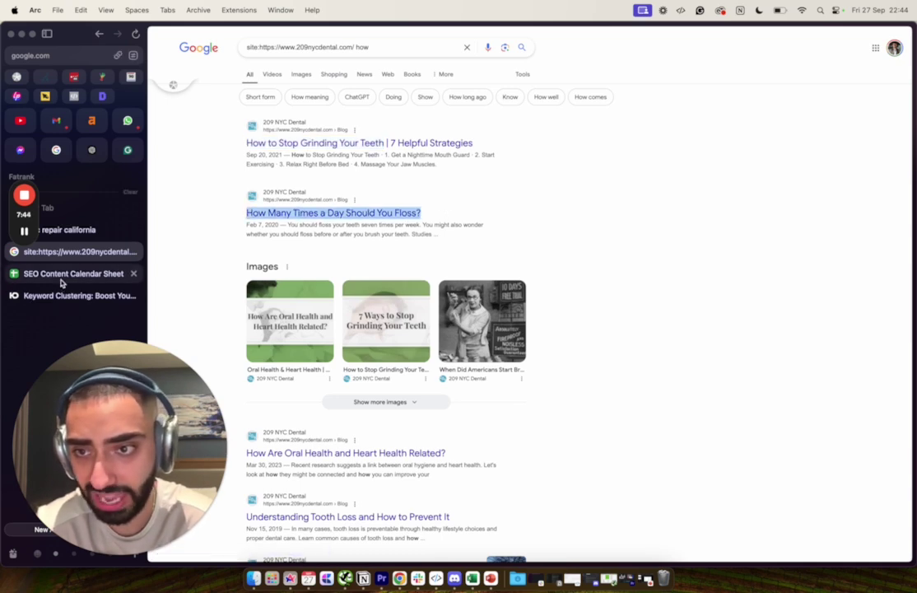
{"action": "left_click", "coordinate": [73, 273]}
{"action": "left_click", "coordinate": [250, 255]}
{"action": "key", "text": "super+v"}
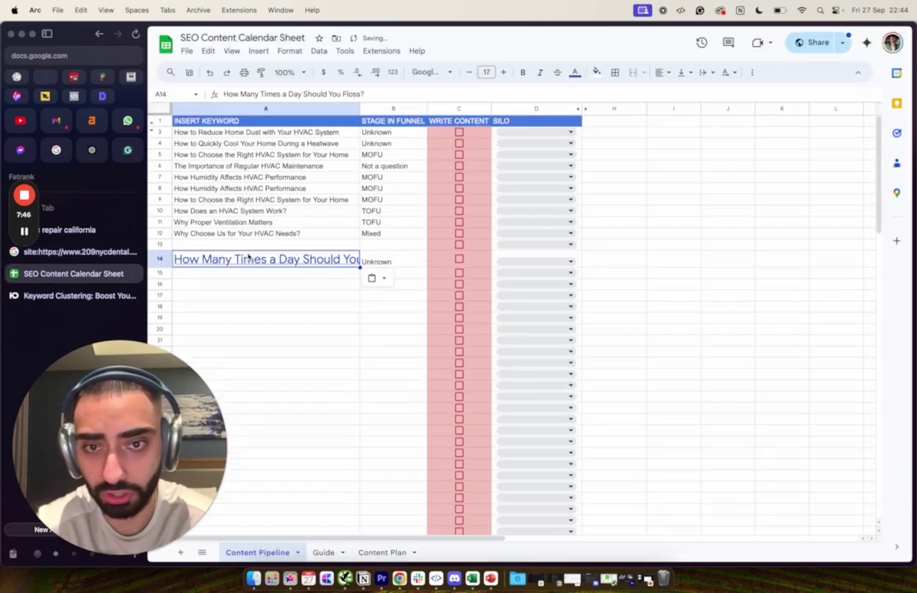
{"action": "key", "text": "super+z"}
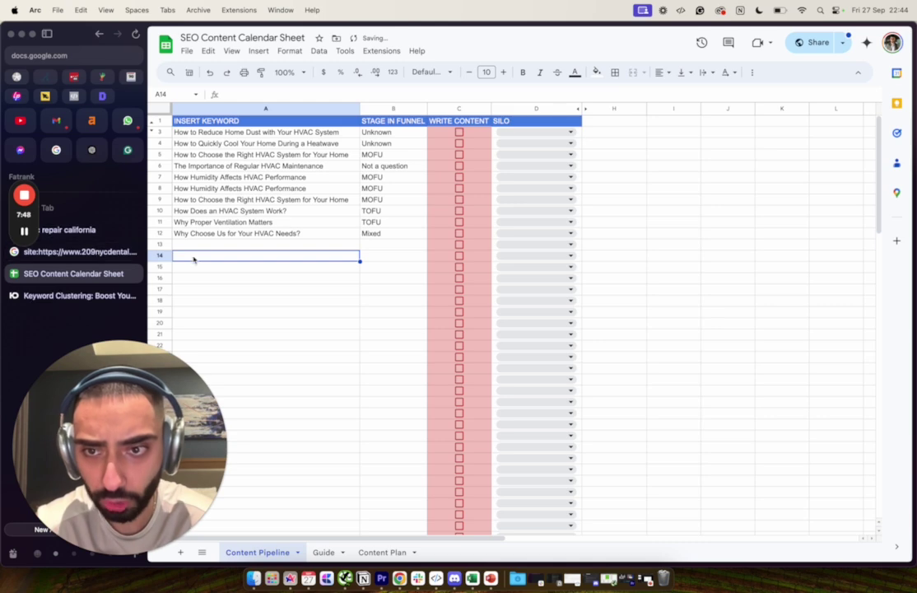
{"action": "key", "text": "super+shift+v"}
{"action": "key", "text": "Return"}
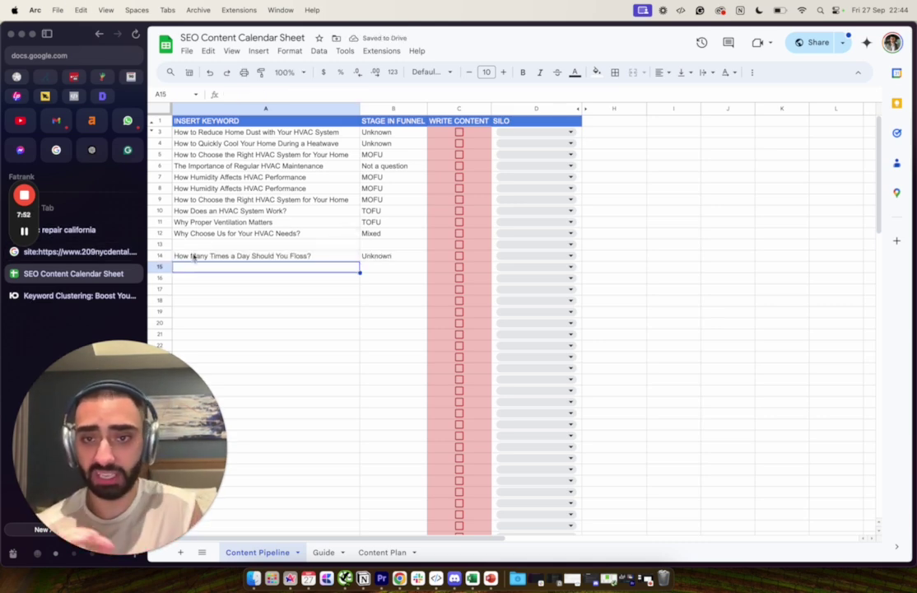
{"action": "left_click", "coordinate": [371, 235]}
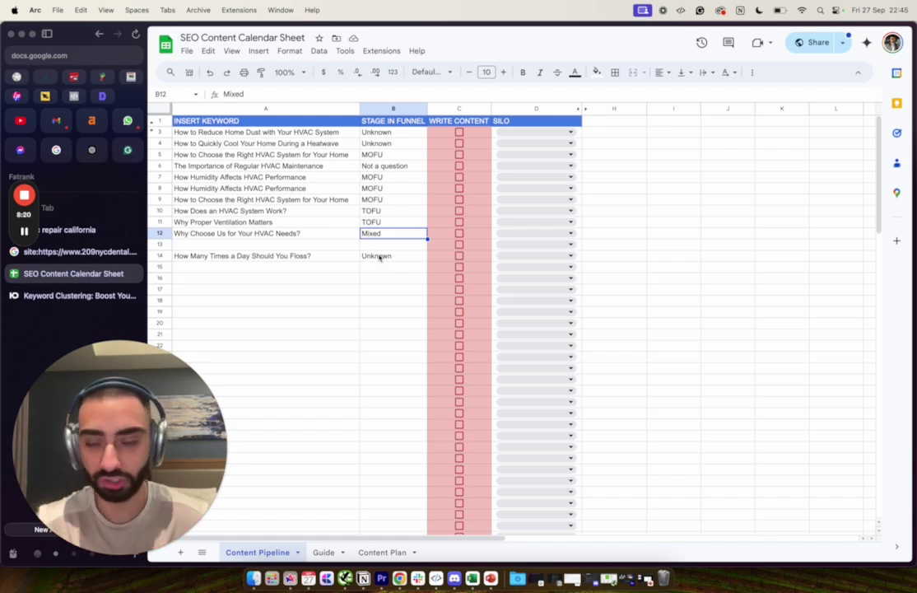
{"action": "left_click", "coordinate": [88, 238]}
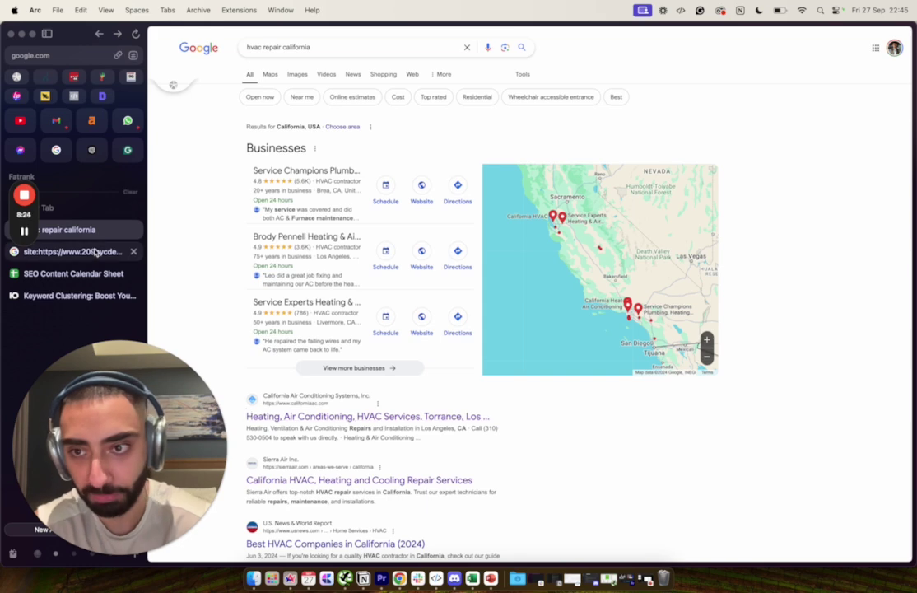
{"action": "left_click", "coordinate": [82, 252]}
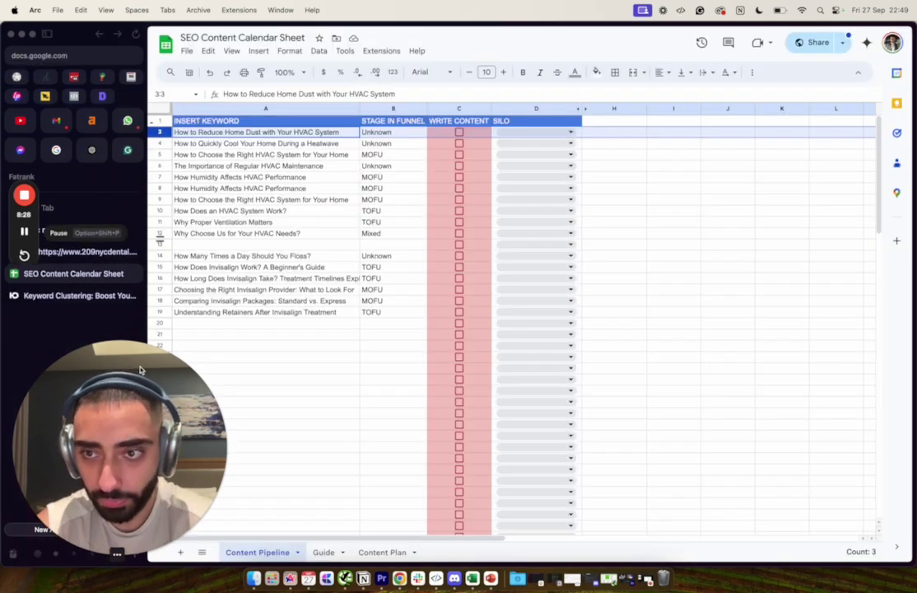
Step: Review the Invisalign keywords in rows 15 to 19 of the Content Pipeline sheet along with their funnel stages
{"action": "left_click", "coordinate": [243, 267]}
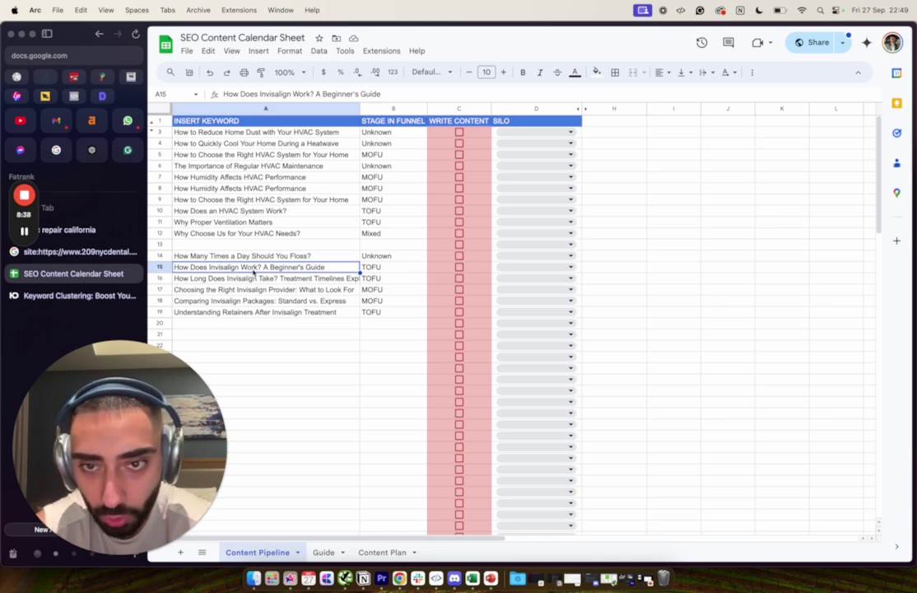
{"action": "left_click", "coordinate": [262, 279]}
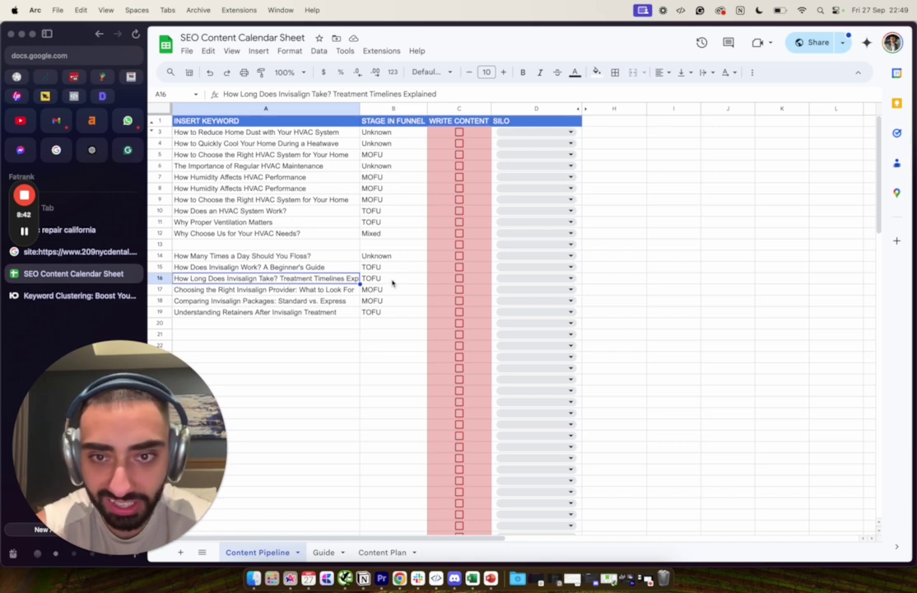
{"action": "left_click", "coordinate": [390, 282]}
{"action": "left_click", "coordinate": [222, 291]}
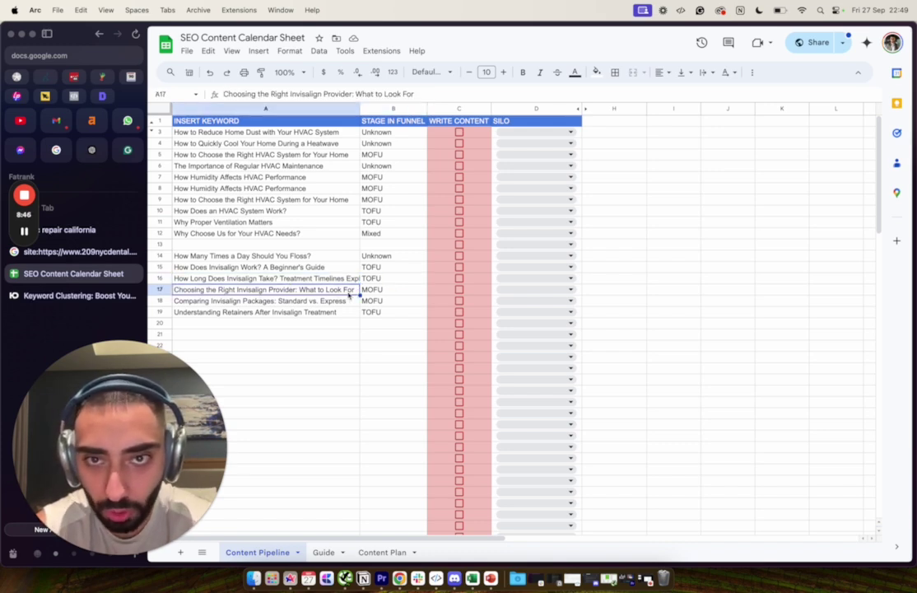
{"action": "left_click", "coordinate": [246, 302]}
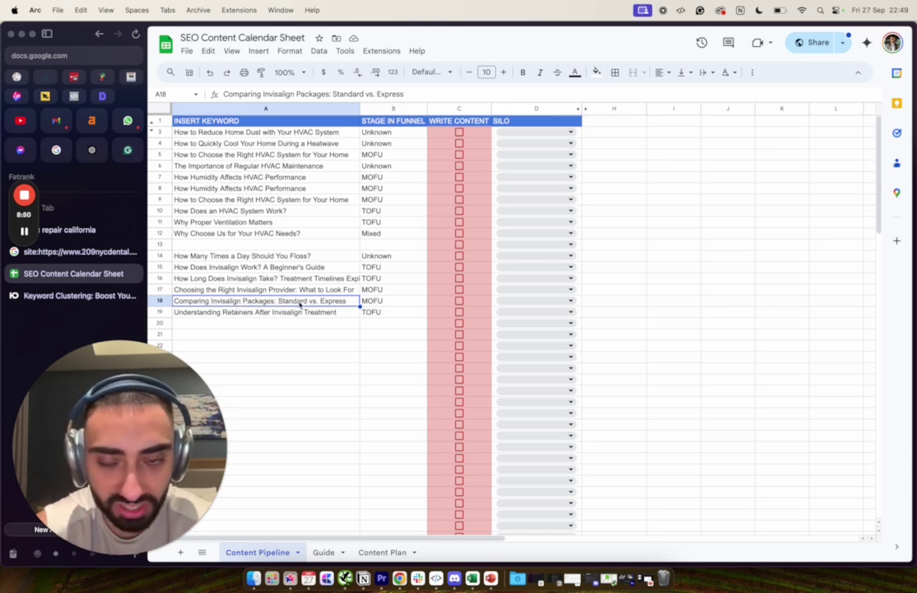
{"action": "left_click", "coordinate": [242, 314]}
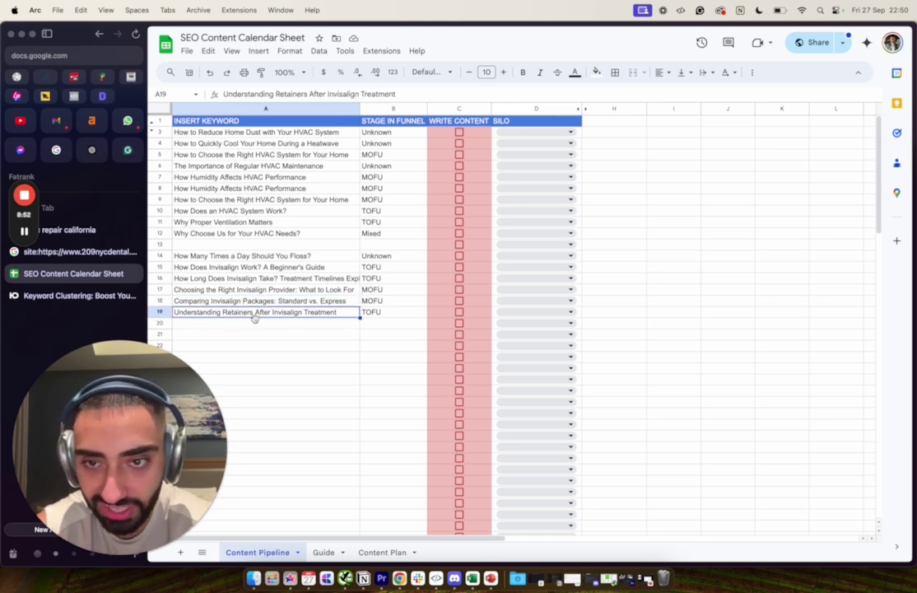
{"action": "left_click", "coordinate": [382, 313]}
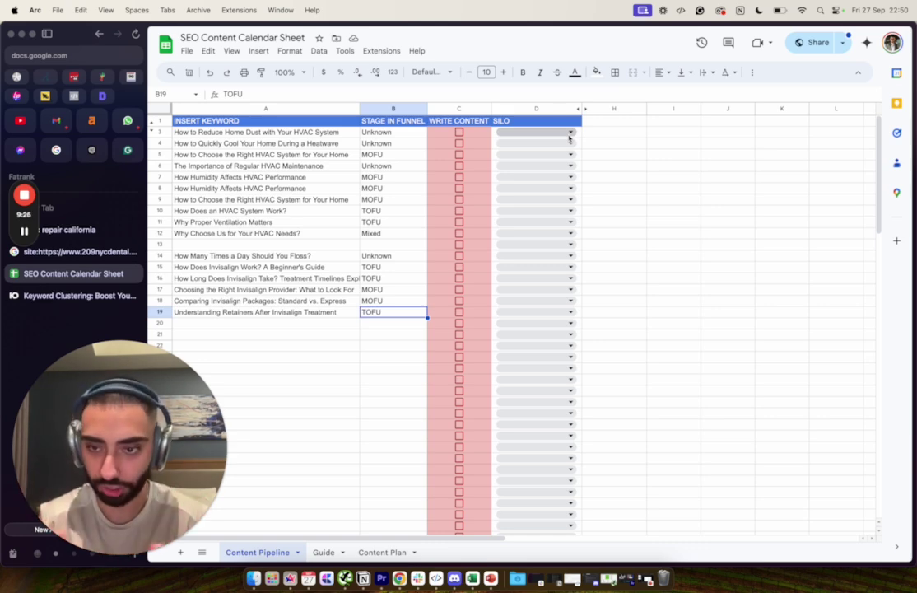
Step: Edit the dropdown rule of the first SILO cell, D3, and rename the option SILO A to HVAC
{"action": "left_click", "coordinate": [569, 135]}
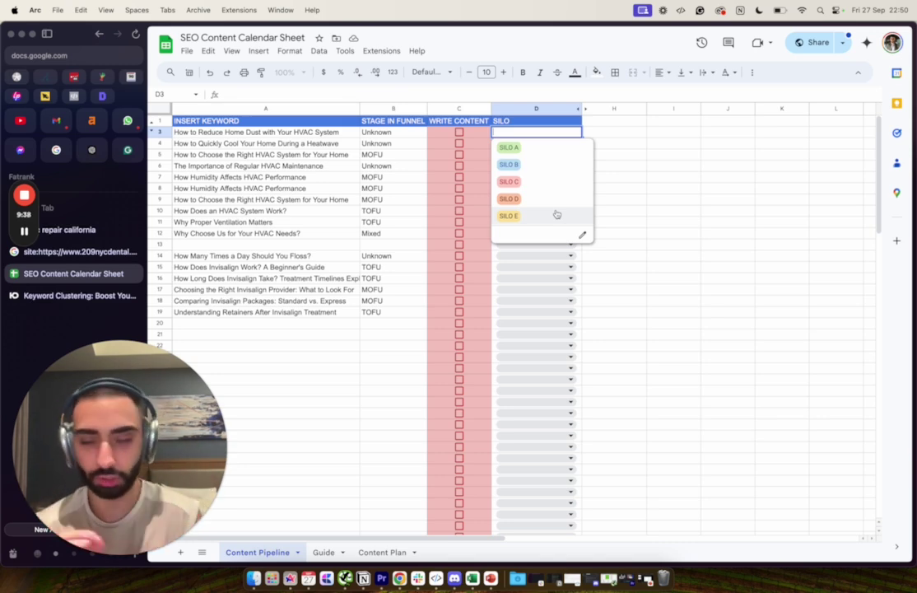
{"action": "left_click", "coordinate": [581, 236]}
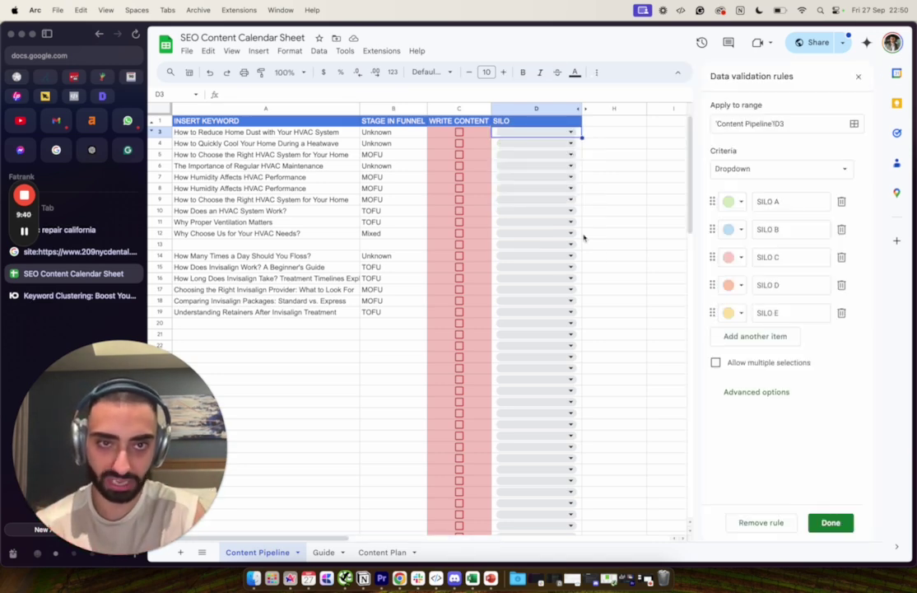
{"action": "left_click", "coordinate": [755, 201]}
{"action": "triple_click", "coordinate": [780, 202]}
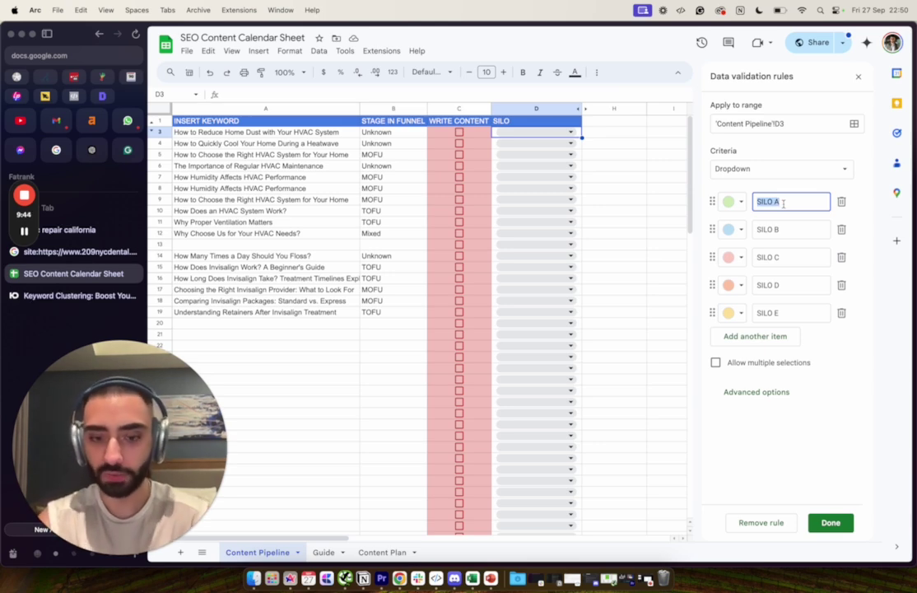
{"action": "type", "text": "HVAC"}
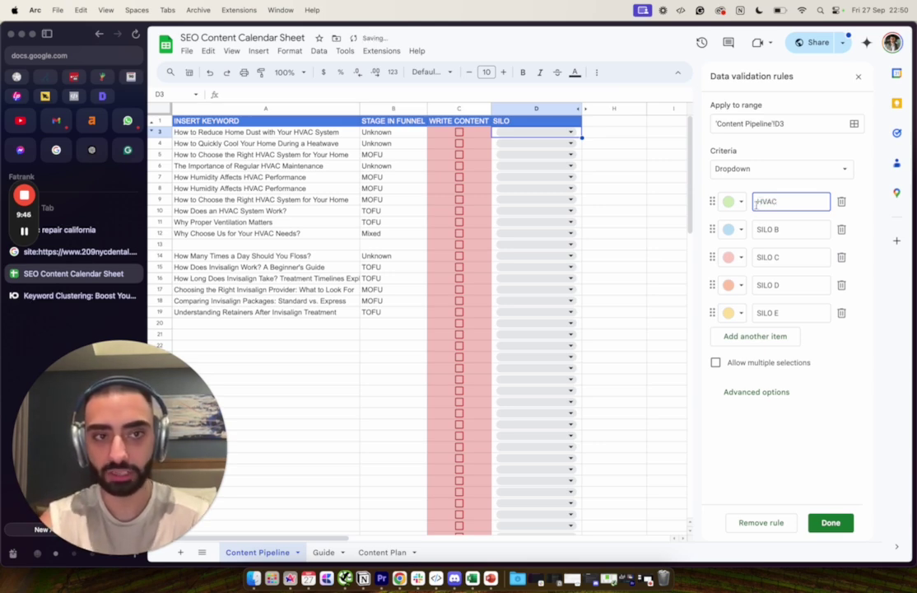
Step: Rename the dropdown option SILO B to Invisalign and save the rule for all matching SILO dropdowns
{"action": "triple_click", "coordinate": [790, 231]}
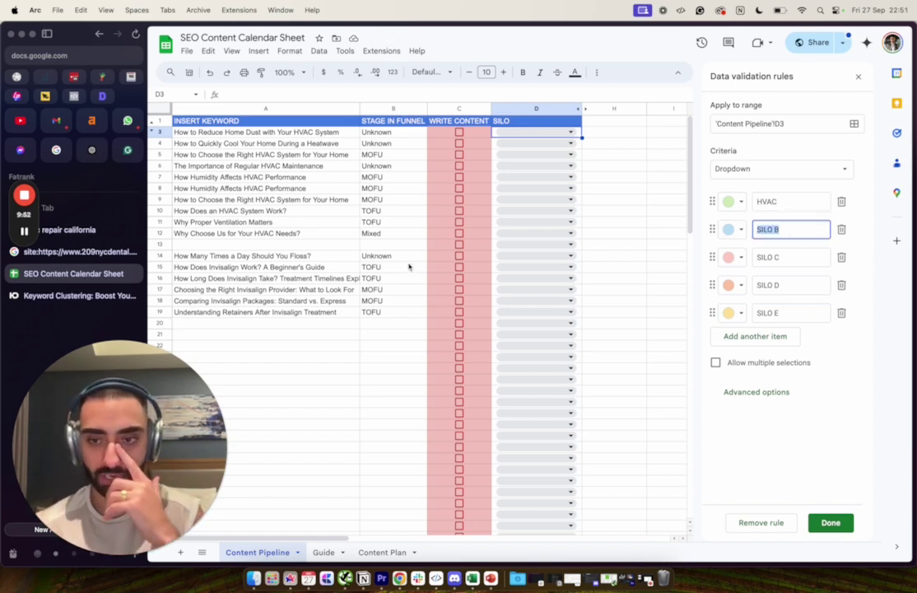
{"action": "type", "text": "In"}
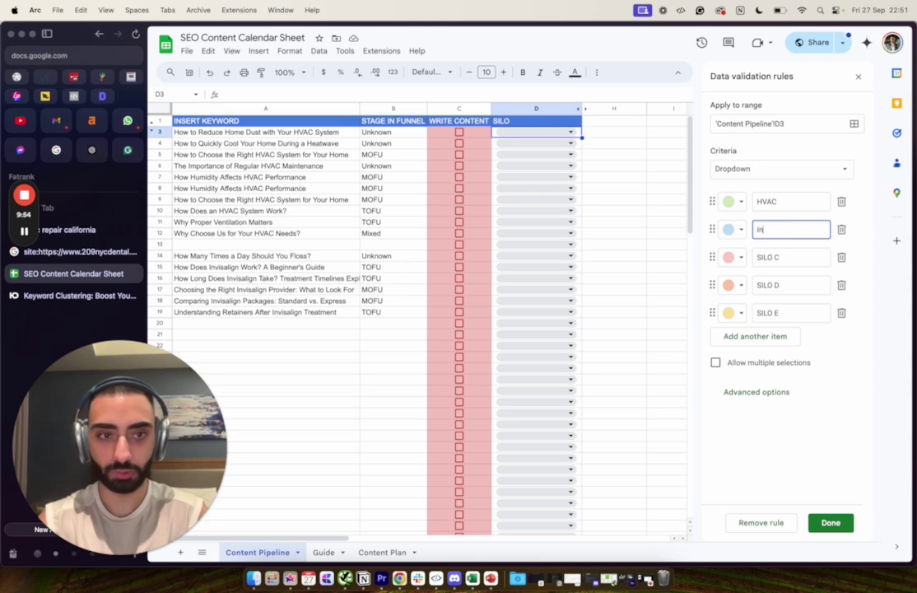
{"action": "type", "text": "visa"}
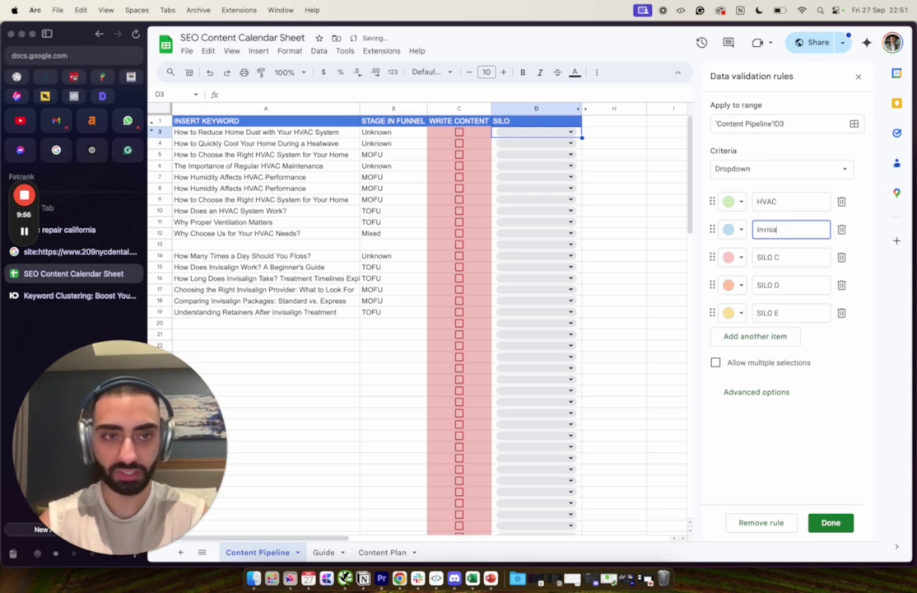
{"action": "type", "text": "lign"}
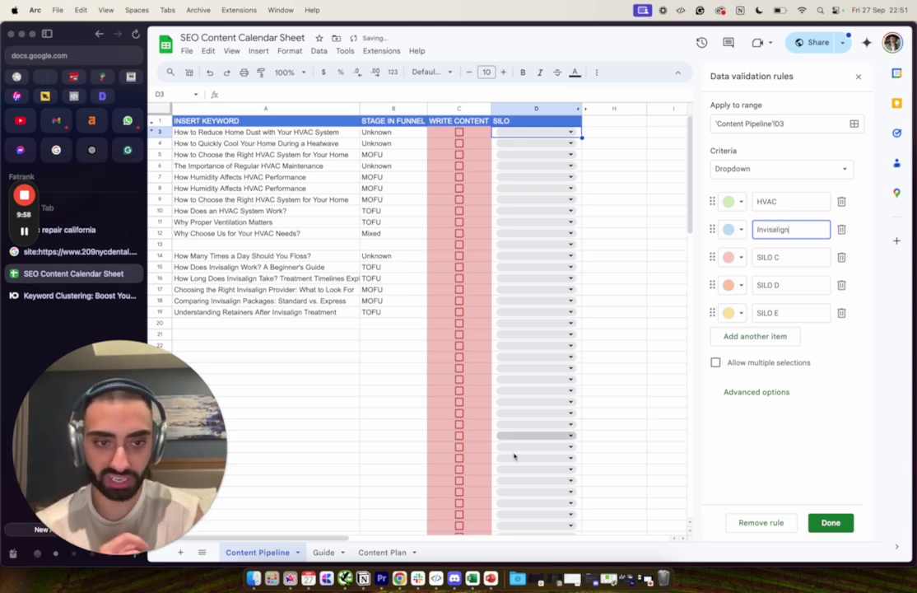
{"action": "left_click", "coordinate": [833, 522]}
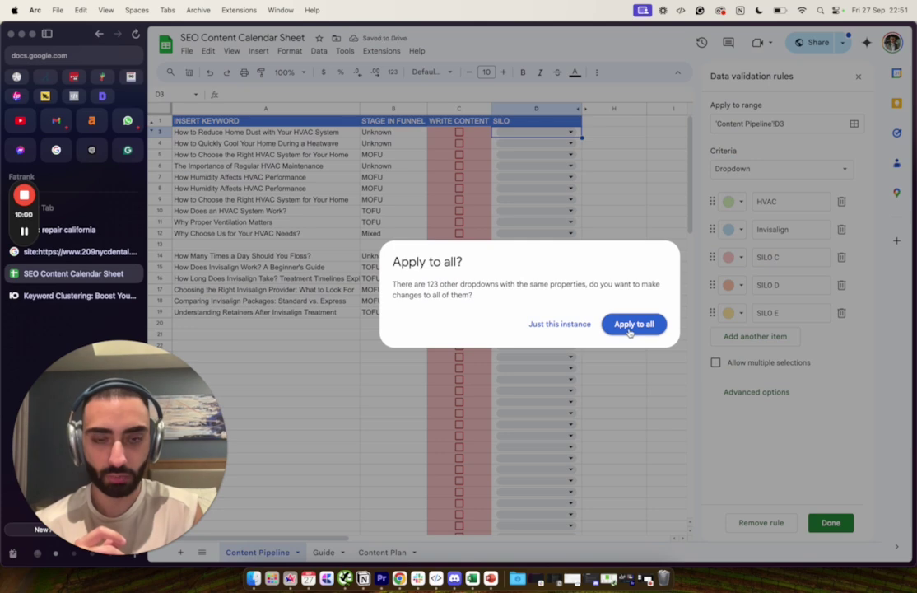
{"action": "left_click", "coordinate": [630, 329]}
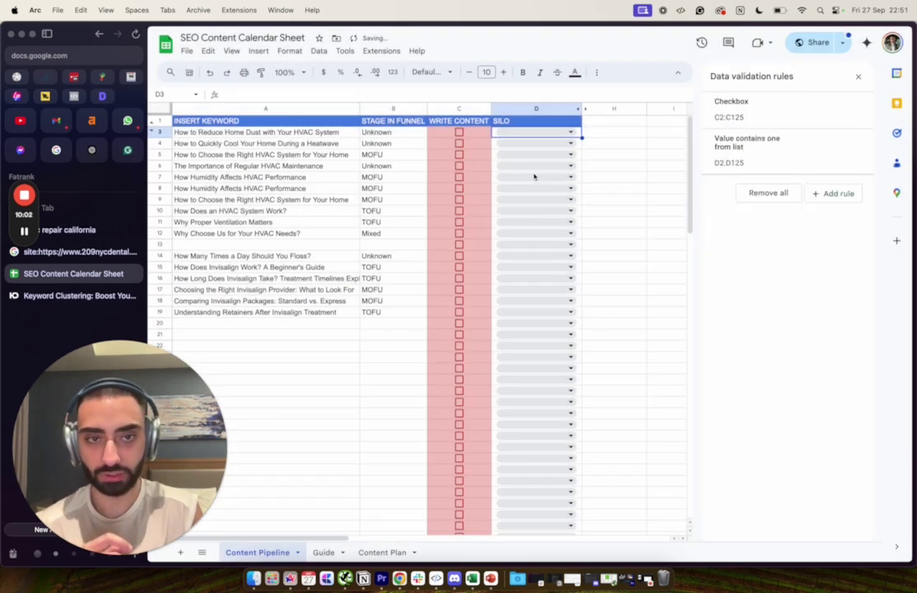
Step: Close the data validation rules and assign the HVAC silo to the keywords in D3 through D12
{"action": "left_click", "coordinate": [615, 156]}
{"action": "left_click", "coordinate": [858, 76]}
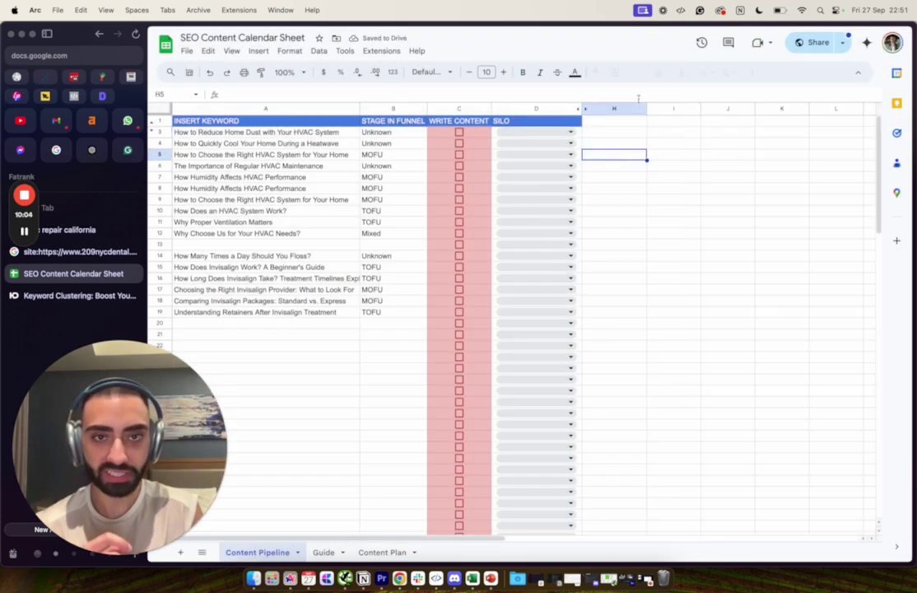
{"action": "left_click", "coordinate": [570, 133]}
{"action": "left_click", "coordinate": [517, 150]}
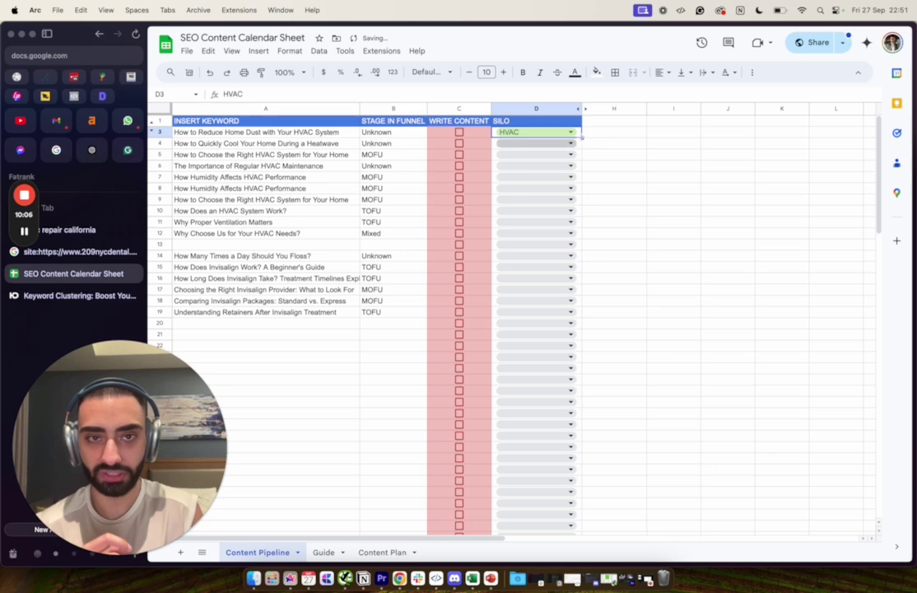
{"action": "left_click_drag", "start_coordinate": [581, 138], "coordinate": [580, 233]}
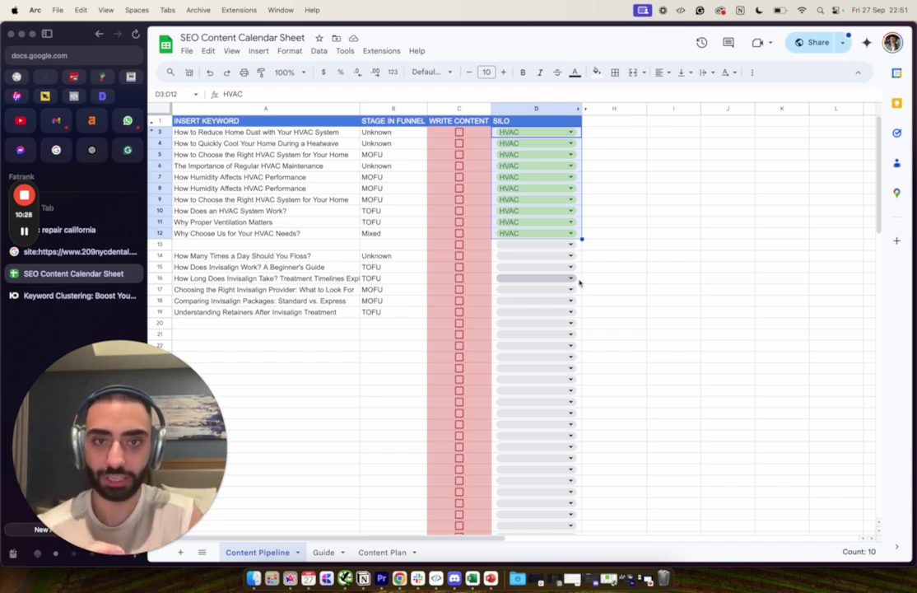
Step: Assign the Invisalign silo to the dental keywords in cells D14 through D19
{"action": "left_click", "coordinate": [560, 259]}
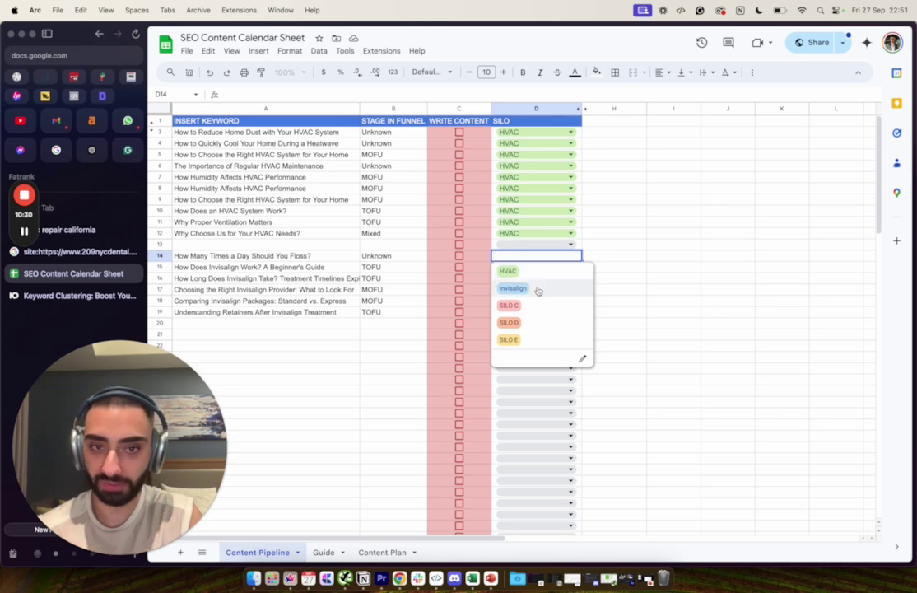
{"action": "left_click", "coordinate": [535, 288]}
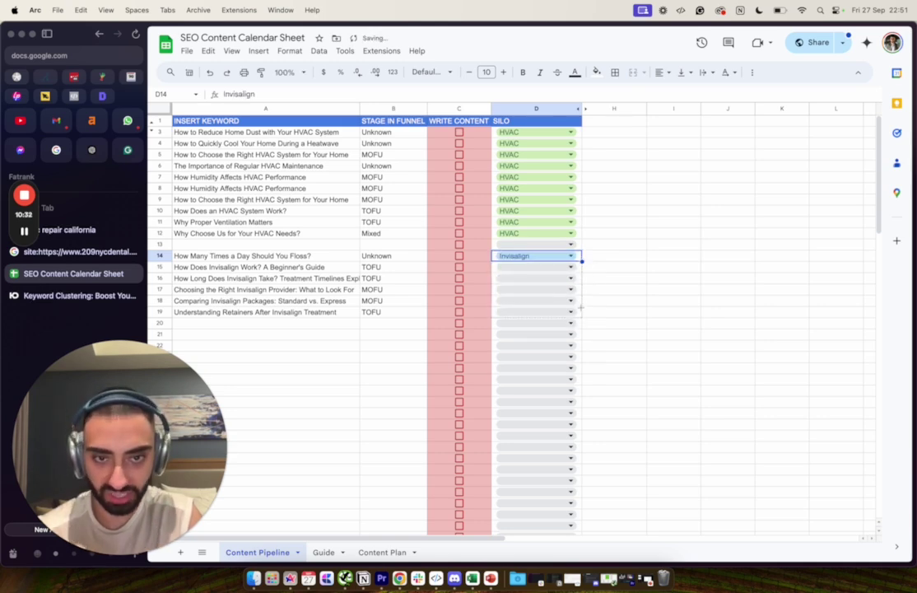
{"action": "left_click_drag", "start_coordinate": [582, 260], "coordinate": [582, 314]}
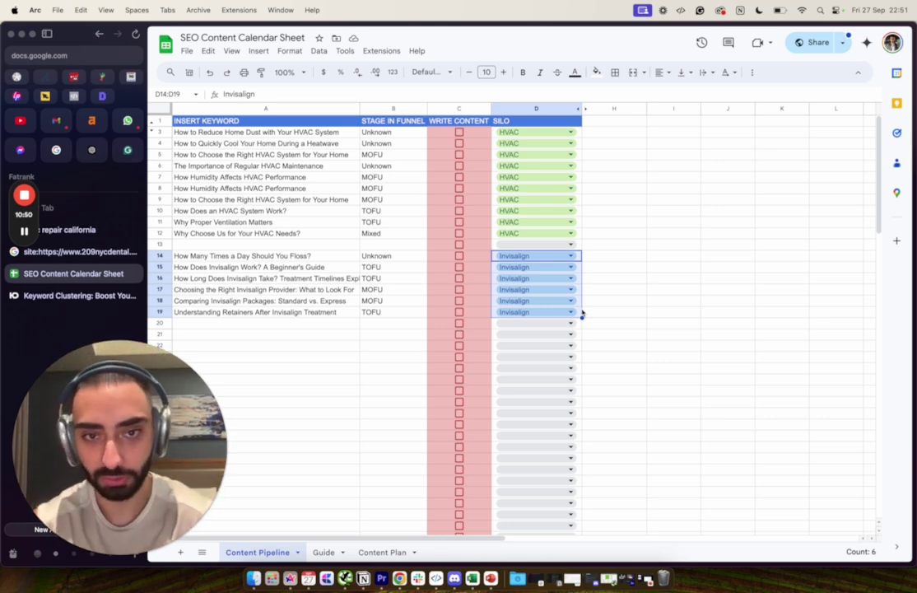
Step: Mark the HVAC keywords in rows 3, 4 and 5 for Write Content, leaving row 6 unticked
{"action": "left_click", "coordinate": [461, 134]}
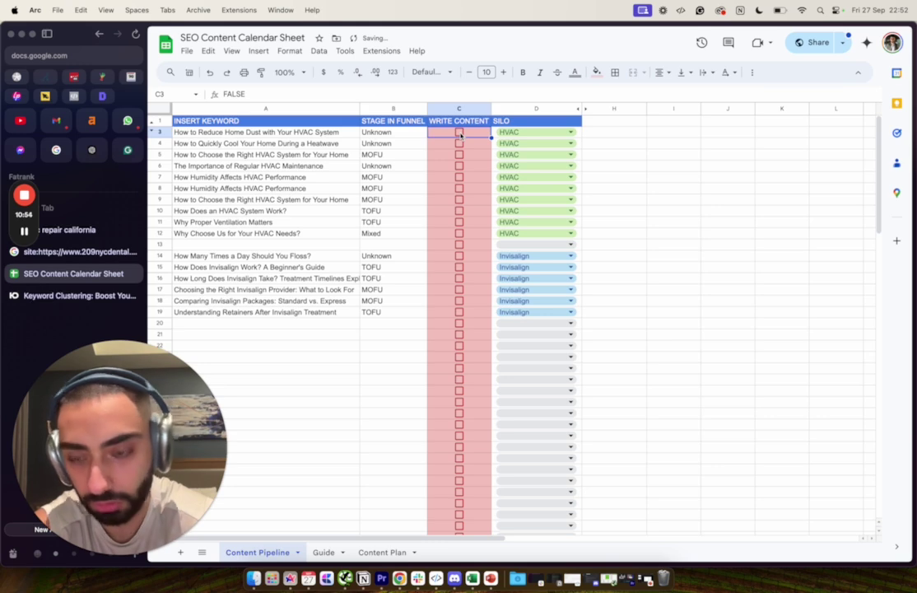
{"action": "left_click", "coordinate": [459, 133]}
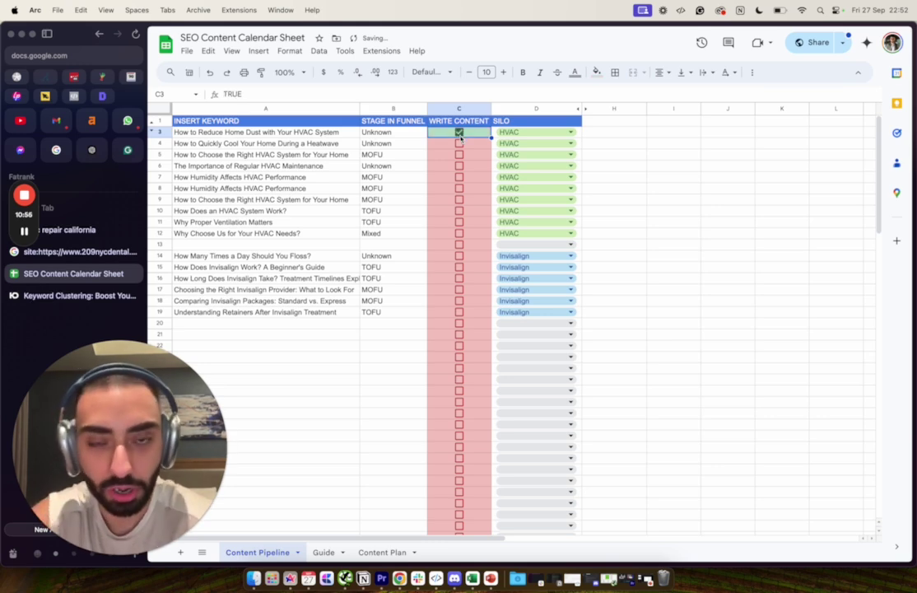
{"action": "left_click", "coordinate": [460, 143]}
{"action": "left_click", "coordinate": [459, 154]}
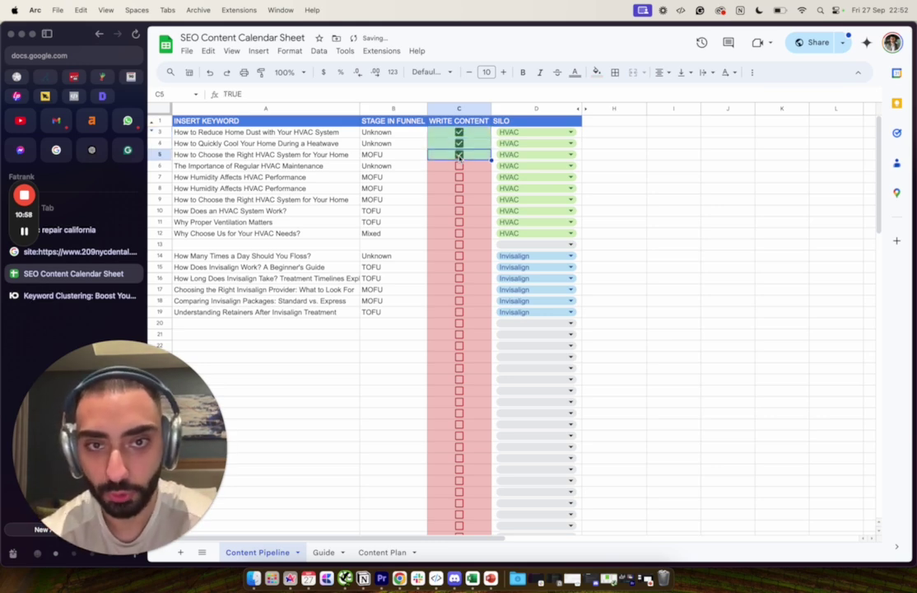
{"action": "left_click", "coordinate": [459, 165]}
{"action": "left_click", "coordinate": [459, 166]}
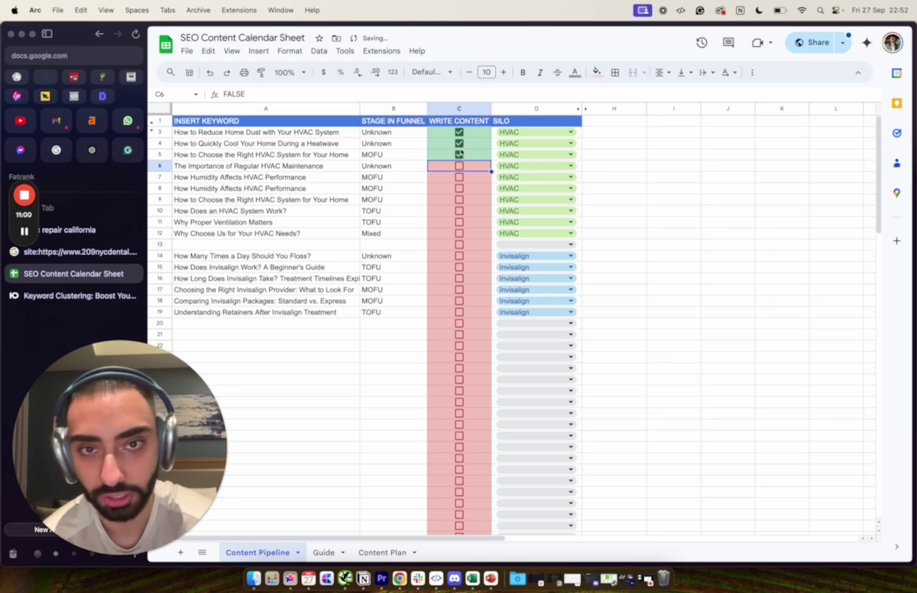
Step: Untick Write Content for rows 3 and 4, and tick it for the HVAC keywords in rows 7, 8, 9 and 12
{"action": "left_click", "coordinate": [460, 133]}
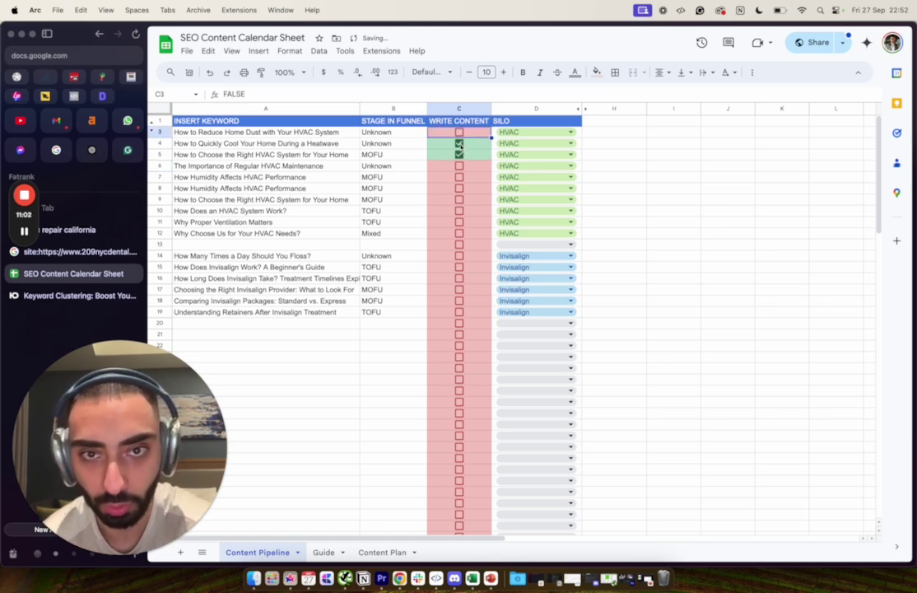
{"action": "left_click", "coordinate": [459, 144]}
{"action": "left_click", "coordinate": [459, 177]}
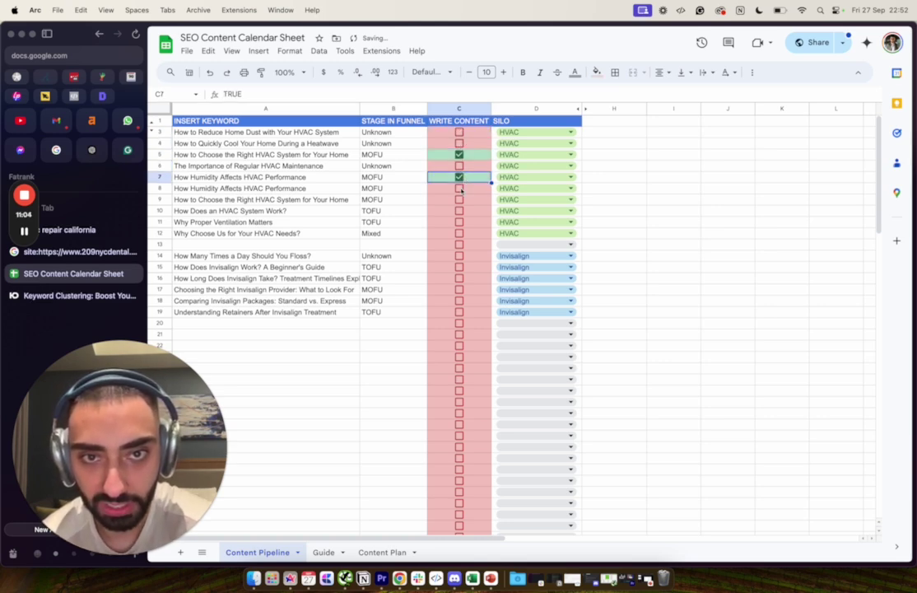
{"action": "left_click", "coordinate": [459, 188]}
{"action": "left_click", "coordinate": [460, 199]}
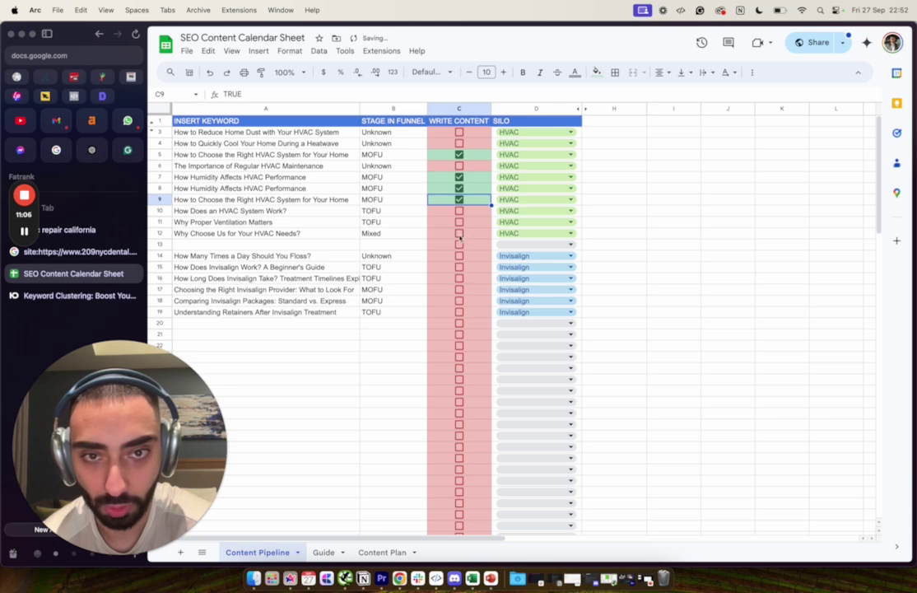
{"action": "left_click", "coordinate": [459, 234]}
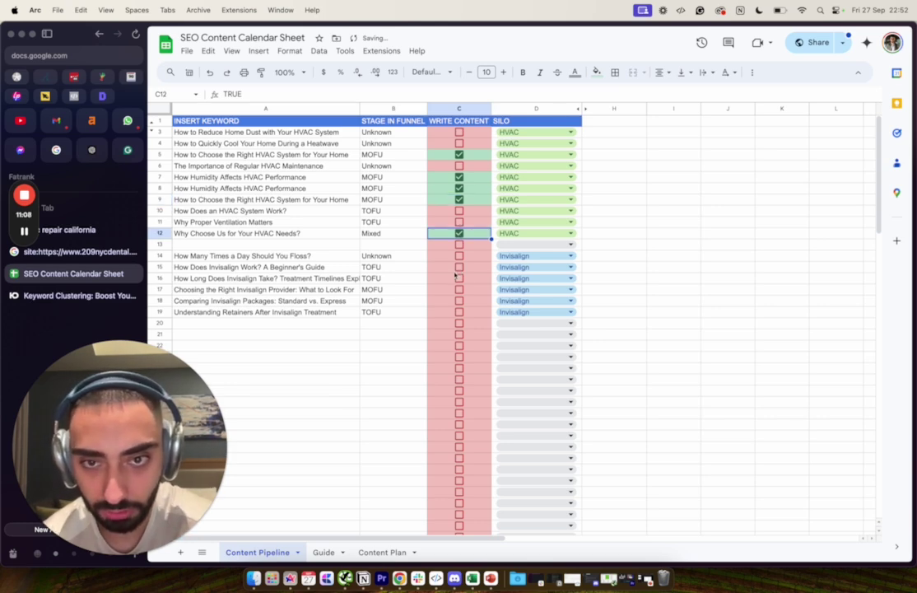
Step: Tick Write Content for the Invisalign silo keywords in rows 14, 16 and 19
{"action": "left_click", "coordinate": [460, 256]}
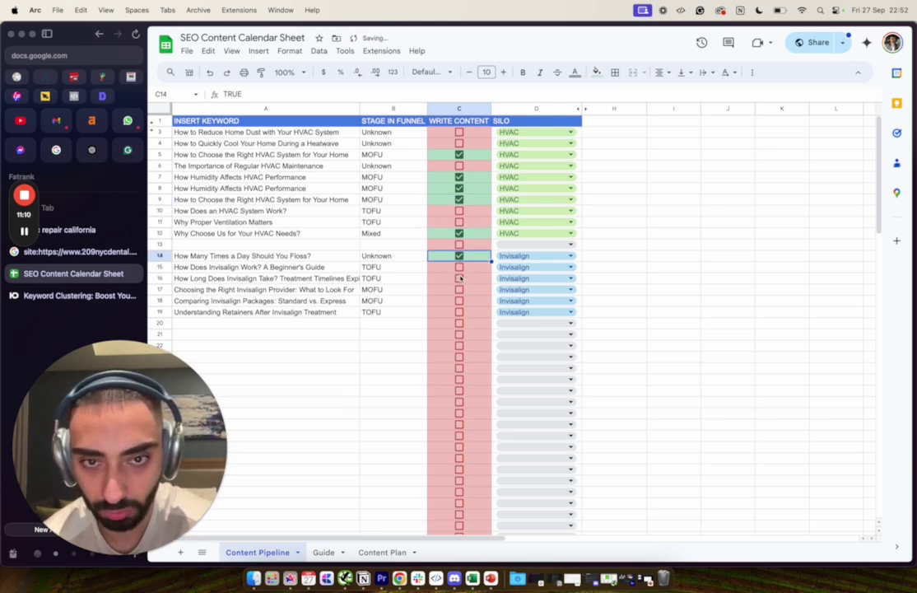
{"action": "left_click", "coordinate": [459, 279]}
{"action": "left_click", "coordinate": [459, 312]}
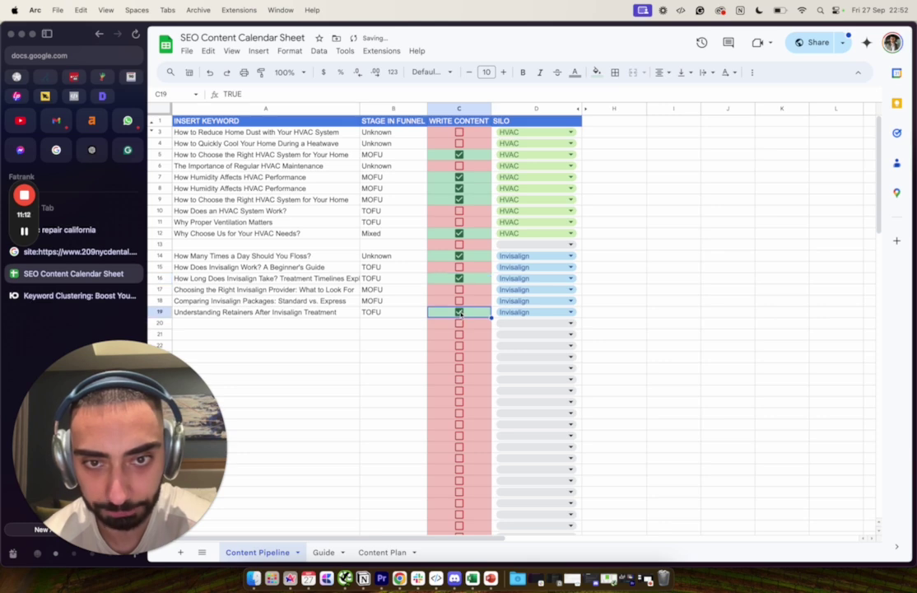
Step: Review both Content Clustering funnel graphics on the Guide sheet, including the TOFU, MOFU and BOFU examples
{"action": "left_click", "coordinate": [321, 553]}
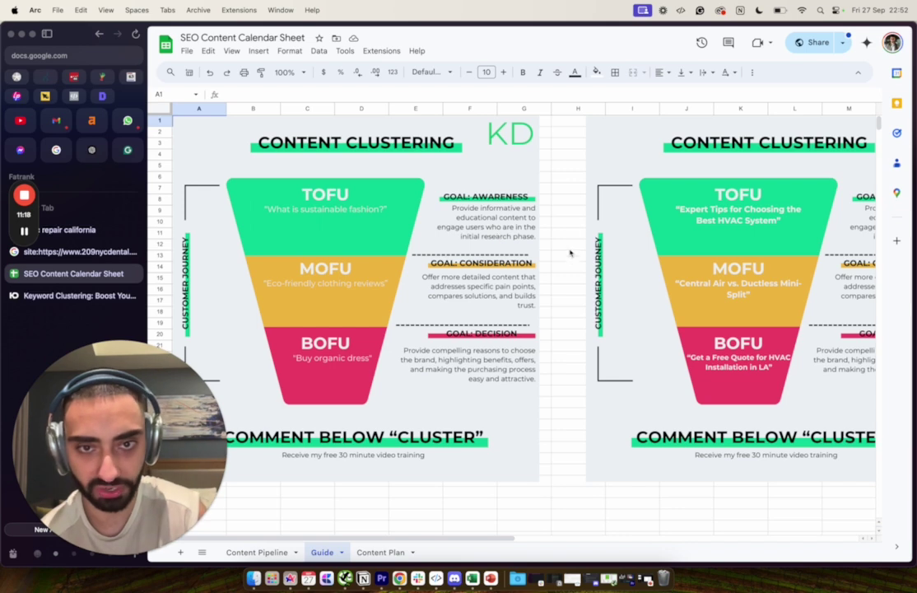
{"action": "scroll", "coordinate": [570, 255], "scroll_direction": "right", "scroll_amount": 3}
{"action": "scroll", "coordinate": [570, 259], "scroll_direction": "left", "scroll_amount": 3}
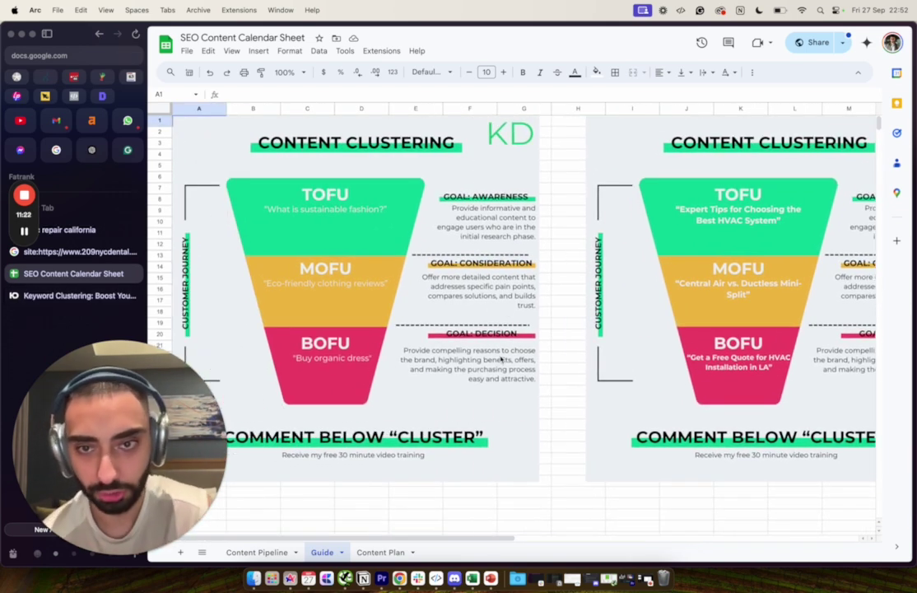
{"action": "scroll", "coordinate": [660, 288], "scroll_direction": "right", "scroll_amount": 3}
{"action": "scroll", "coordinate": [660, 288], "scroll_direction": "right", "scroll_amount": 1}
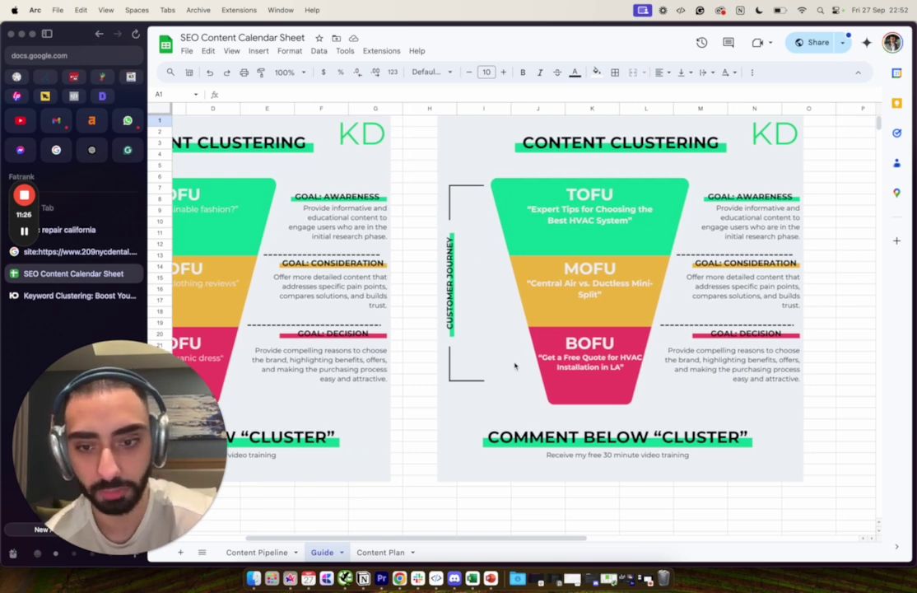
{"action": "scroll", "coordinate": [514, 369], "scroll_direction": "left", "scroll_amount": 4}
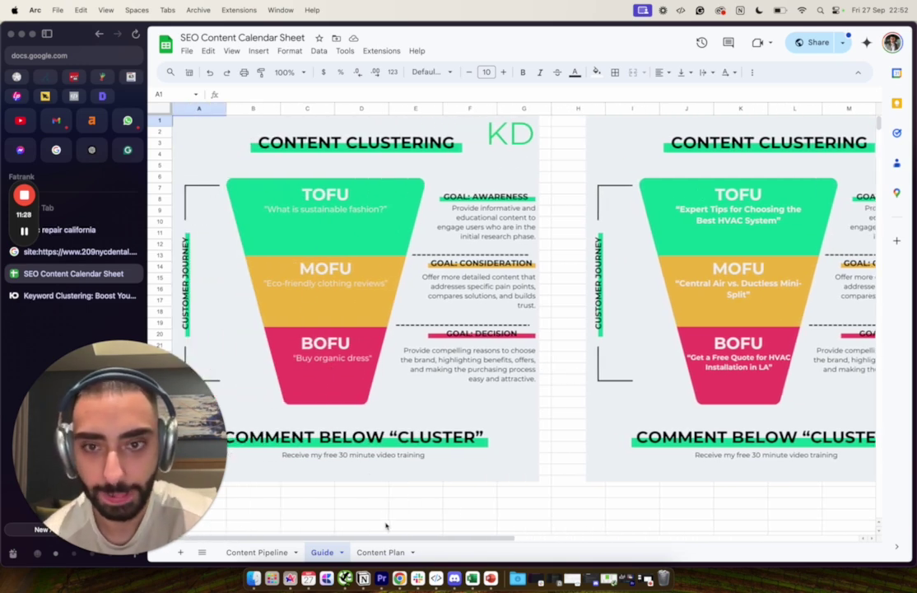
Step: Open the Content Plan sheet and move it ahead of the Guide sheet
{"action": "left_click", "coordinate": [380, 551]}
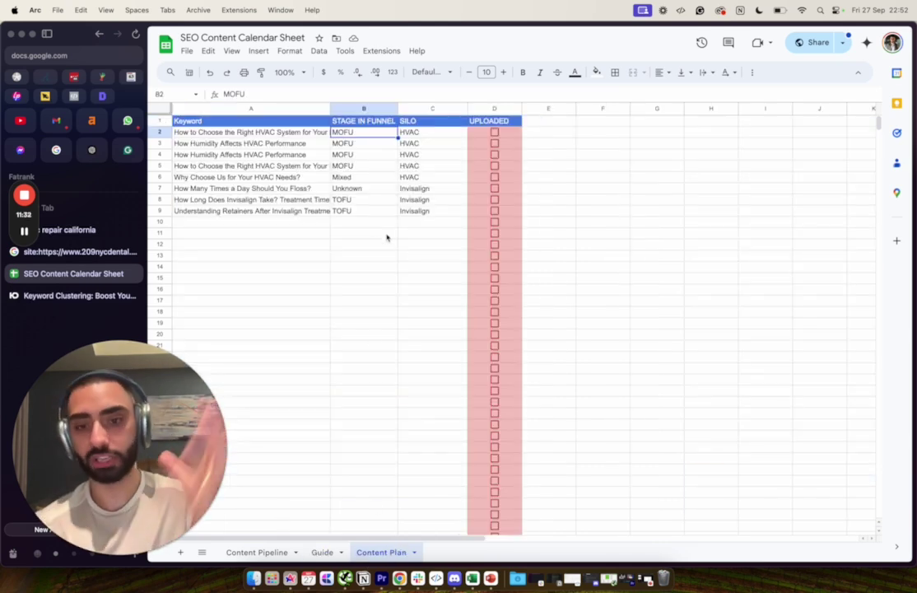
{"action": "left_click_drag", "start_coordinate": [371, 552], "coordinate": [306, 553]}
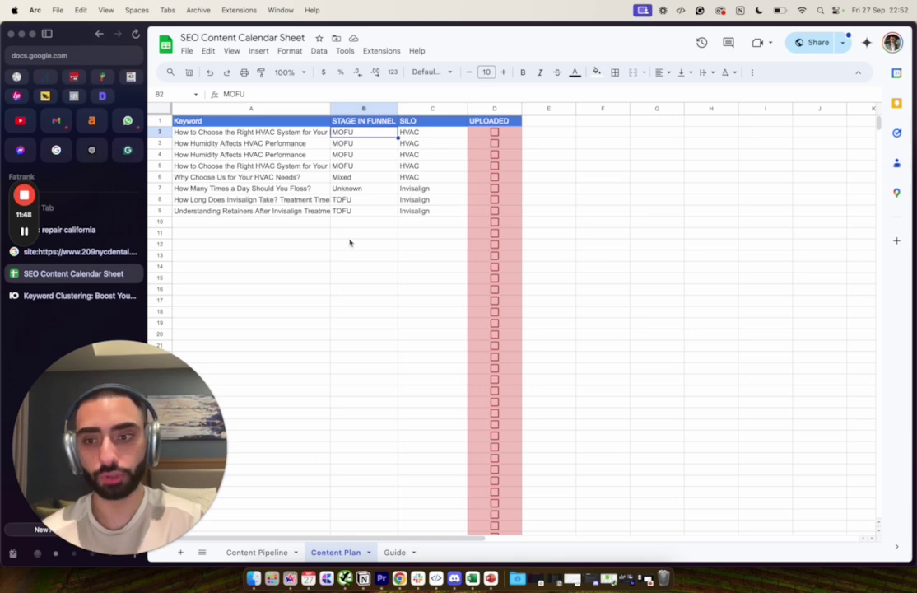
Step: Compare the HVAC silo entries in C2:C6 of Content Plan with the keyword rows in Content Pipeline, and check the Invisalign title in A8
{"action": "left_click_drag", "start_coordinate": [407, 133], "coordinate": [420, 182]}
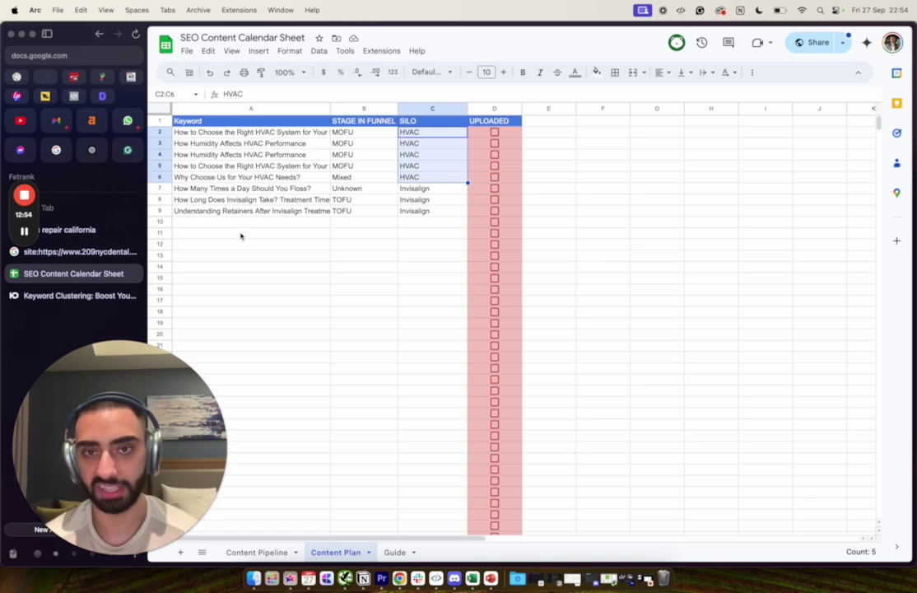
{"action": "left_click", "coordinate": [260, 551]}
{"action": "left_click_drag", "start_coordinate": [605, 132], "coordinate": [604, 241]}
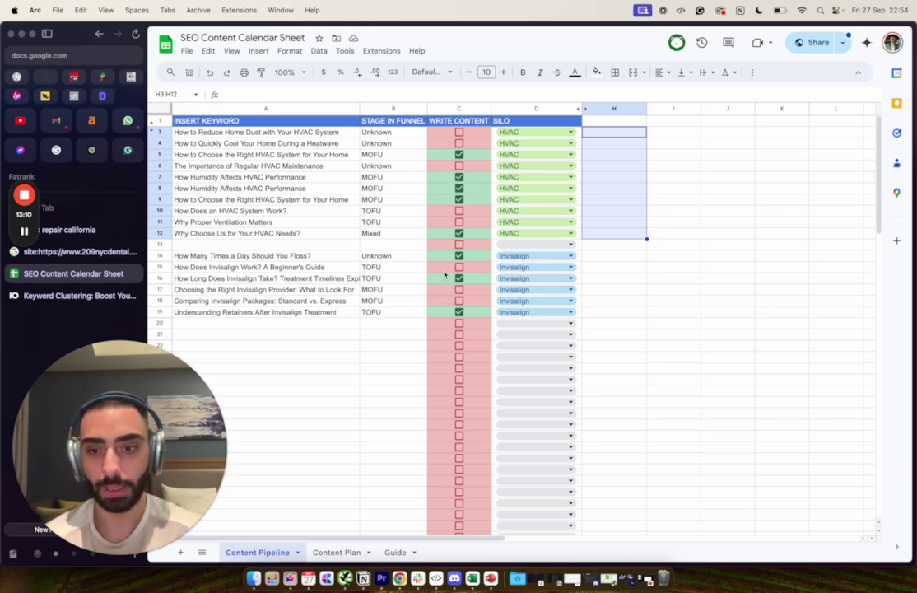
{"action": "left_click", "coordinate": [329, 553]}
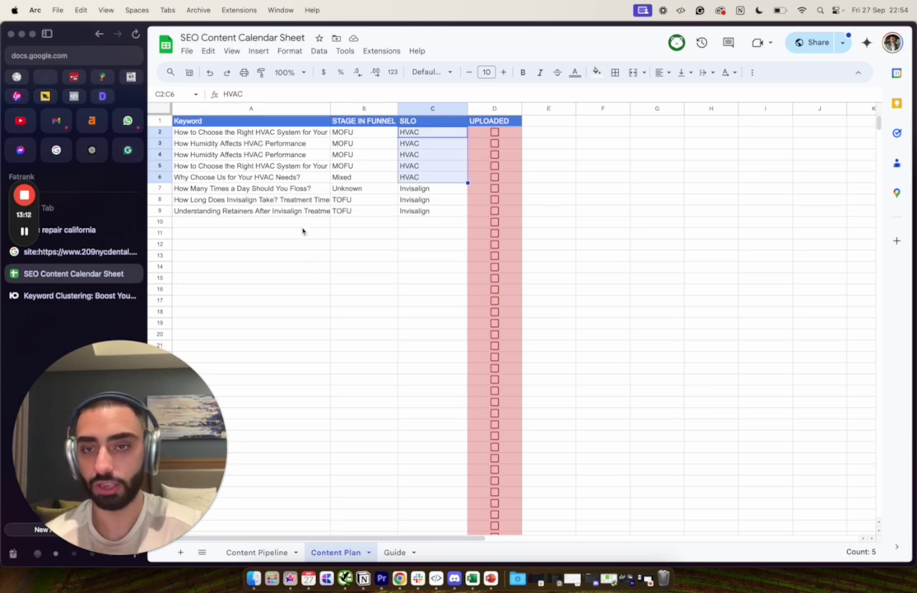
{"action": "left_click", "coordinate": [287, 199]}
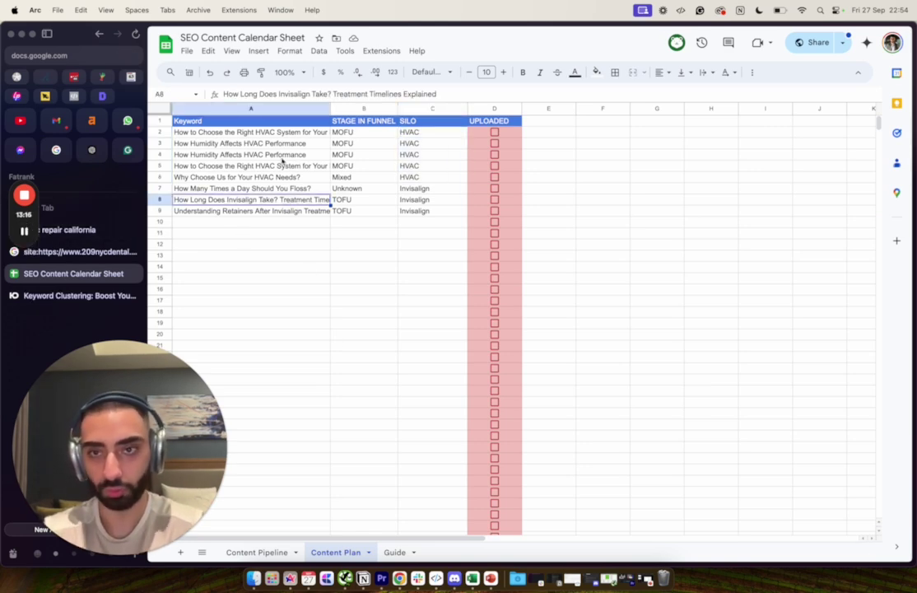
Step: Open Autoblogging.ai's Quick Mode - Single form and copy "How Humidity Affects HVAC Performance" from cell A3 of the Content Plan sheet
{"action": "mouse_move", "coordinate": [28, 235]}
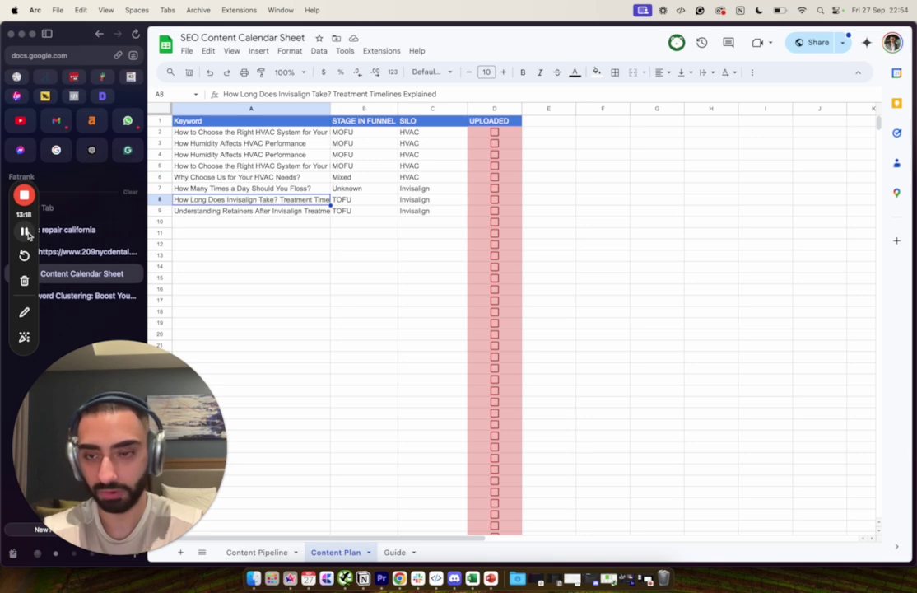
{"action": "key", "text": "ctrl+Tab"}
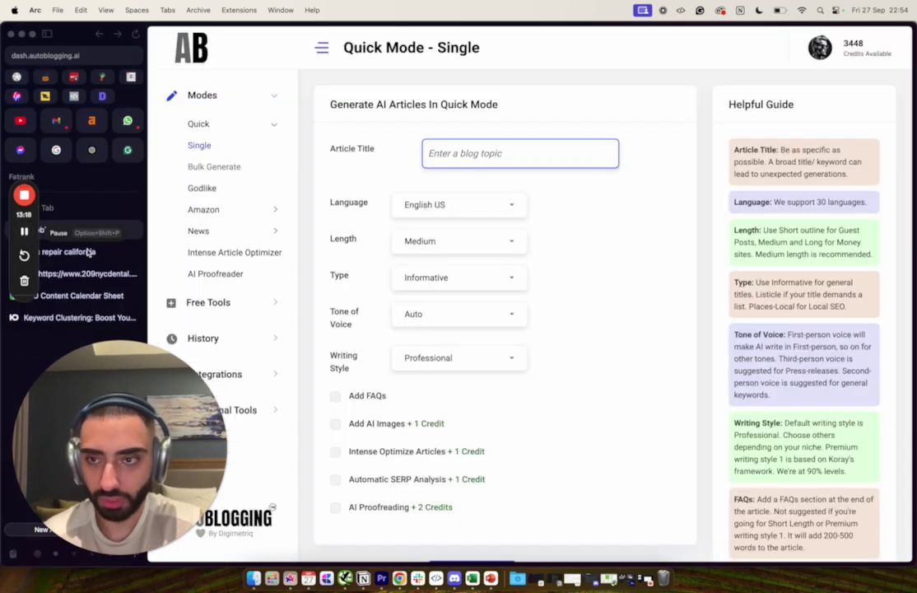
{"action": "left_click", "coordinate": [72, 296]}
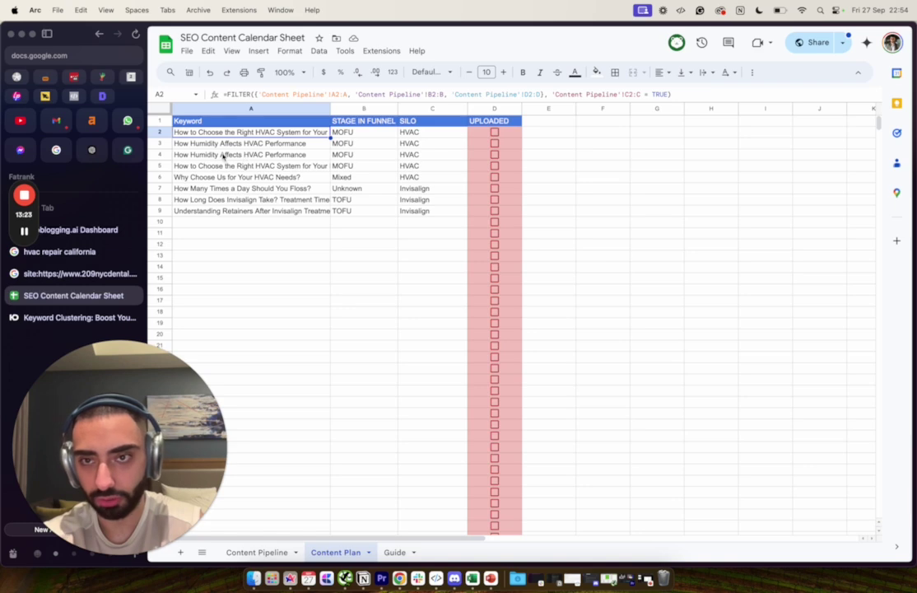
{"action": "left_click", "coordinate": [197, 143]}
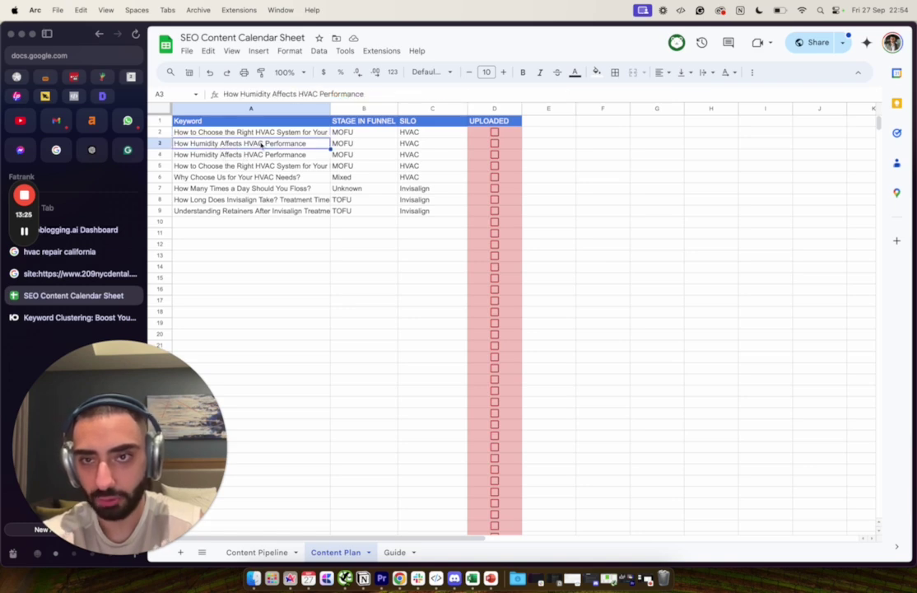
{"action": "key", "text": "cmd+c"}
{"action": "left_click", "coordinate": [286, 245]}
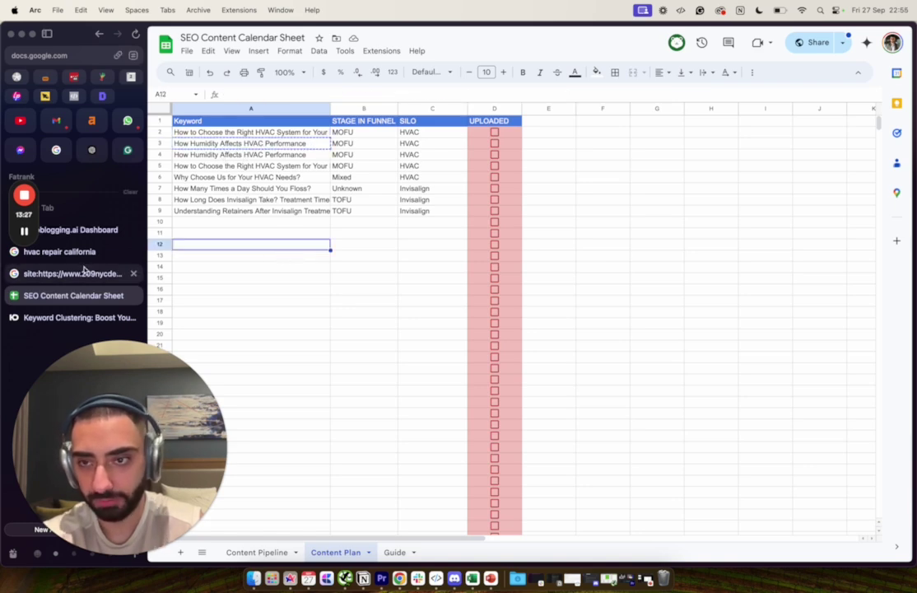
{"action": "left_click", "coordinate": [195, 143]}
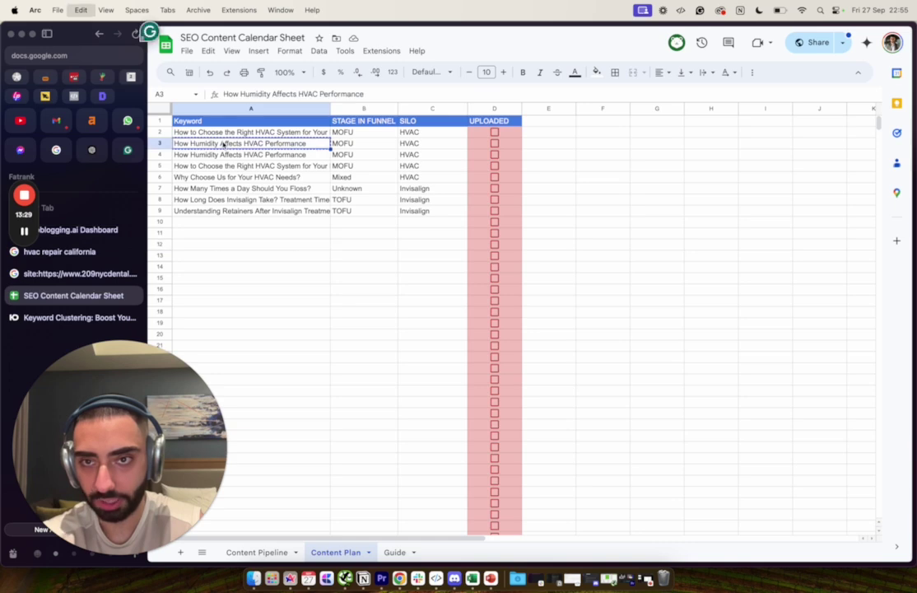
Step: Switch to Autoblogging.ai, paste "How Humidity Affects HVAC Performance" as the article title and keep the length at Medium
{"action": "left_click", "coordinate": [76, 230]}
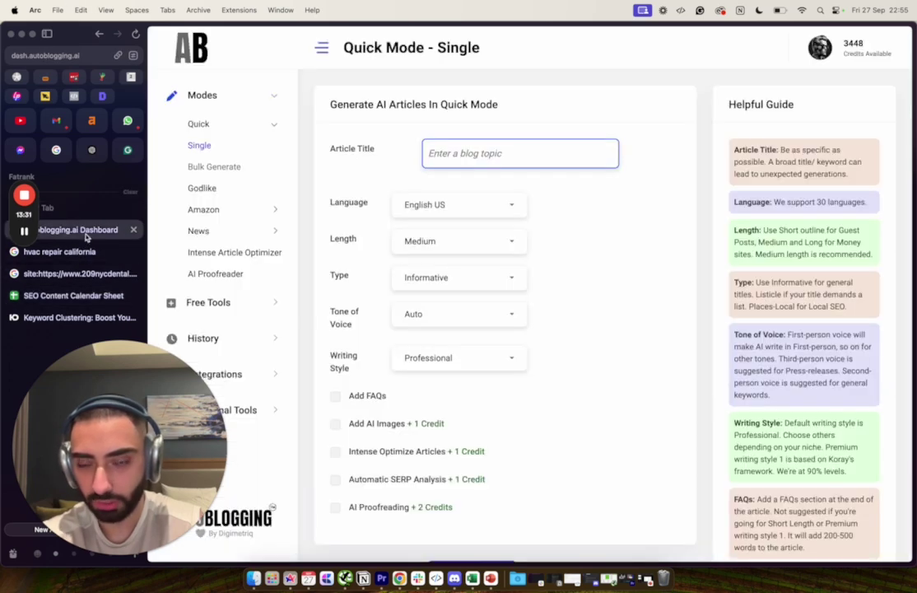
{"action": "left_click", "coordinate": [494, 148]}
{"action": "key", "text": "cmd+v"}
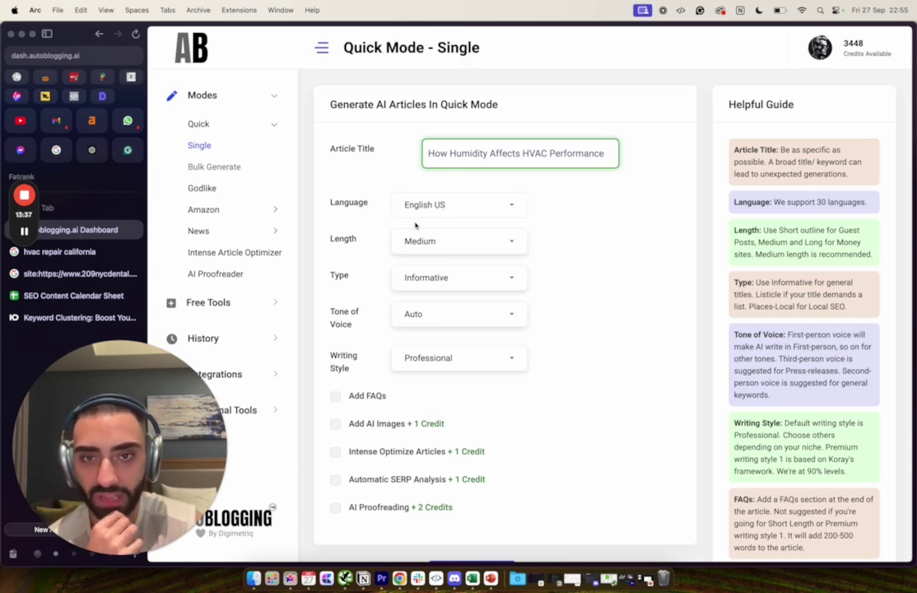
{"action": "left_click", "coordinate": [431, 241]}
{"action": "left_click", "coordinate": [543, 243]}
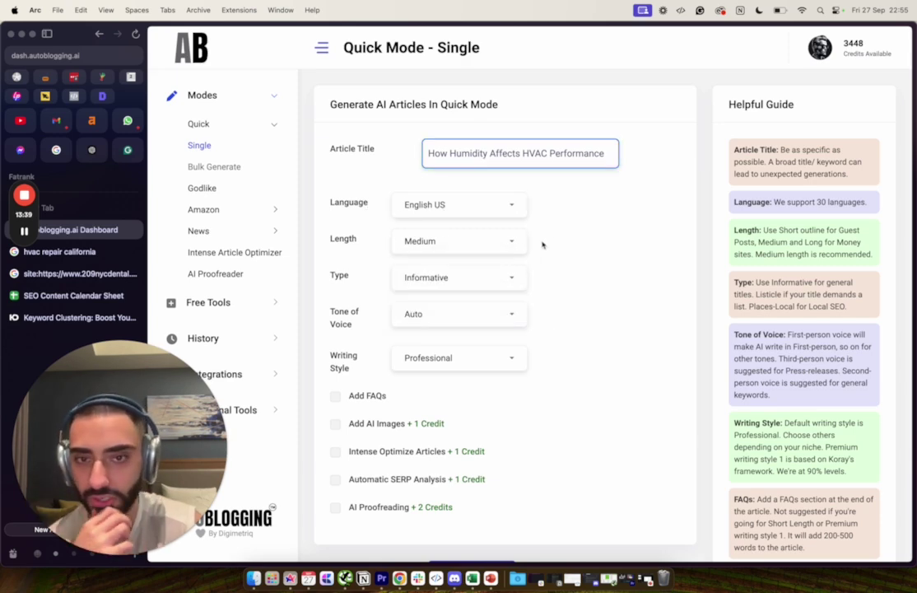
Step: Enable Add FAQs for the article and keep the writing style set to Professional
{"action": "scroll", "coordinate": [549, 313], "scroll_direction": "down", "scroll_amount": 1}
{"action": "scroll", "coordinate": [549, 313], "scroll_direction": "down", "scroll_amount": 3}
{"action": "left_click", "coordinate": [335, 245]}
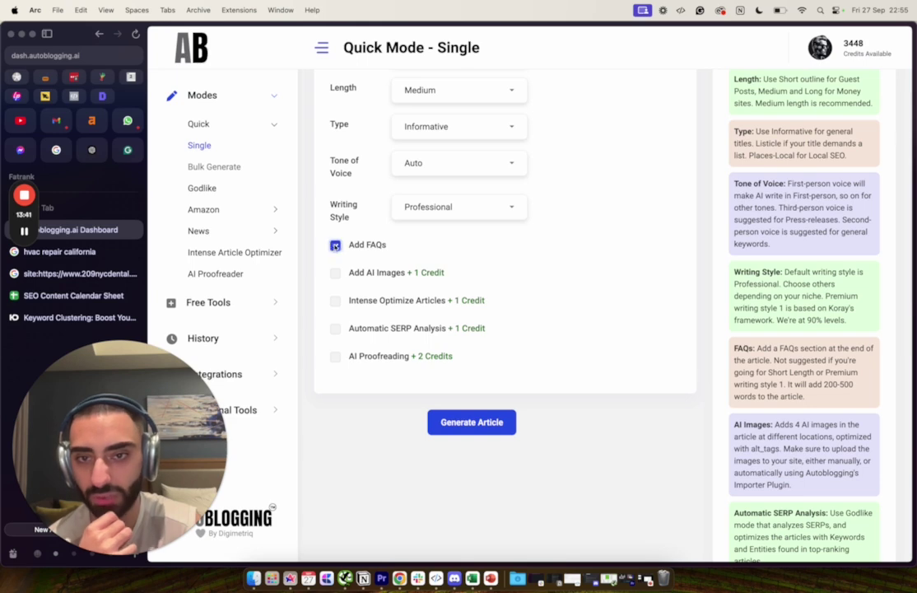
{"action": "left_click", "coordinate": [446, 207]}
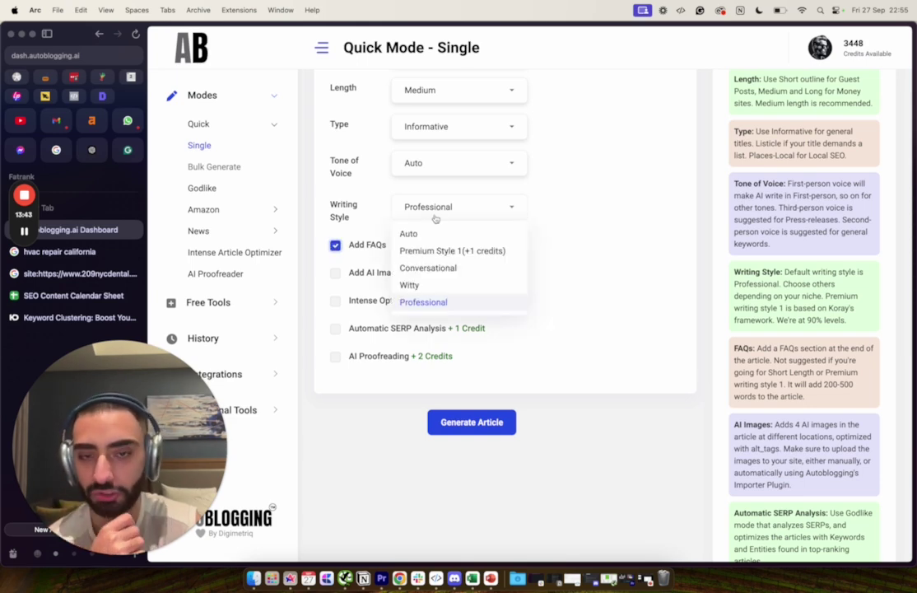
{"action": "left_click", "coordinate": [436, 303]}
{"action": "scroll", "coordinate": [534, 233], "scroll_direction": "up", "scroll_amount": 2}
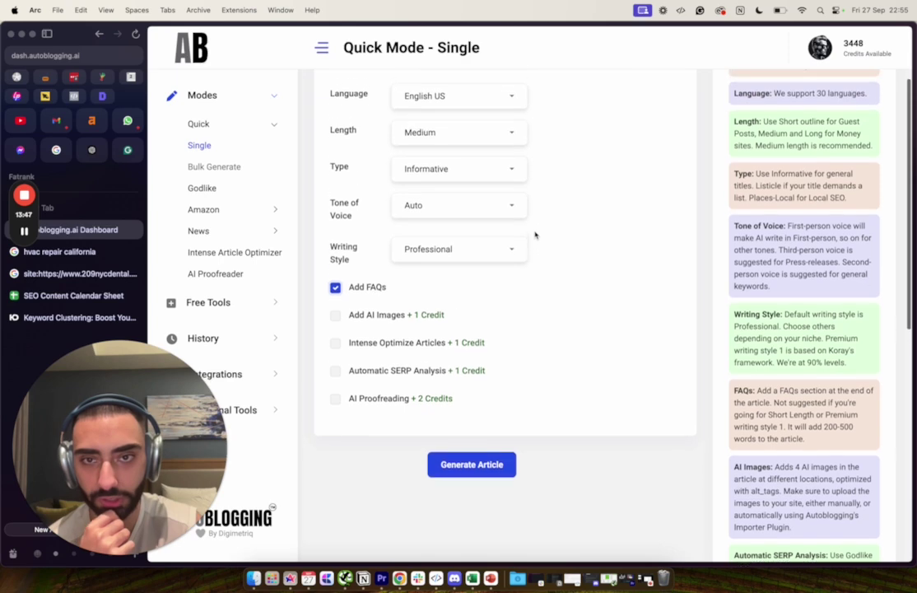
Step: Keep the article type Informative and the tone of voice Auto, and generate the article
{"action": "left_click", "coordinate": [416, 217]}
{"action": "left_click", "coordinate": [371, 220]}
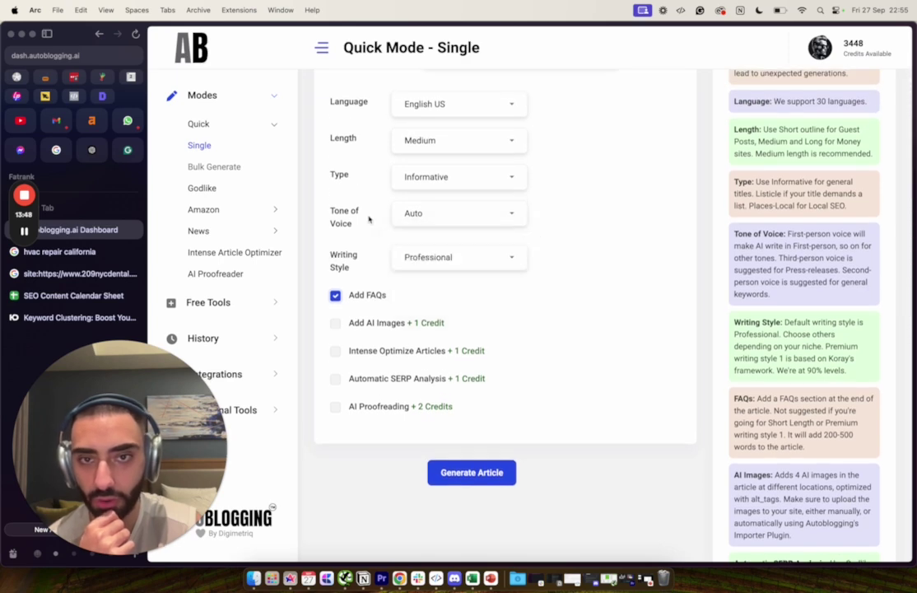
{"action": "left_click", "coordinate": [416, 186]}
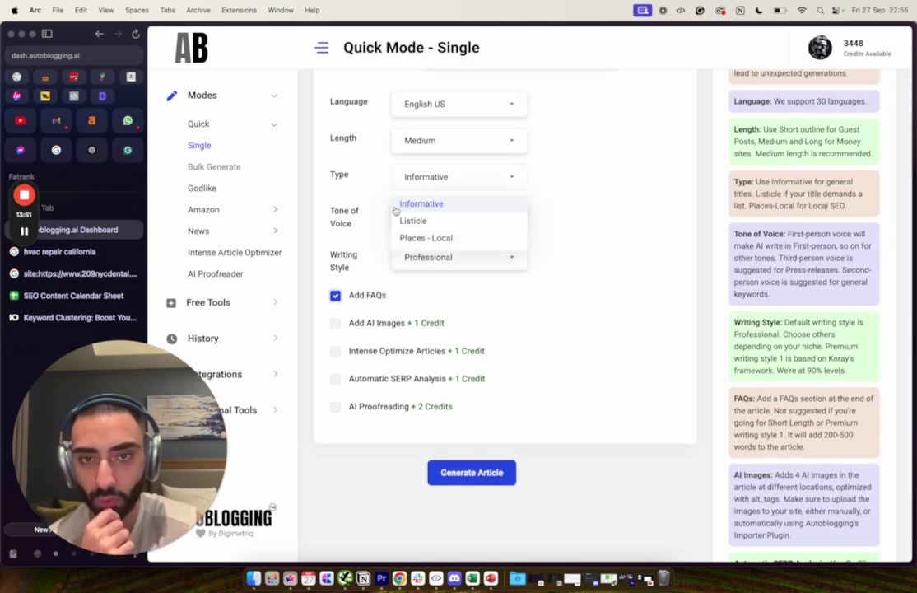
{"action": "left_click", "coordinate": [371, 214]}
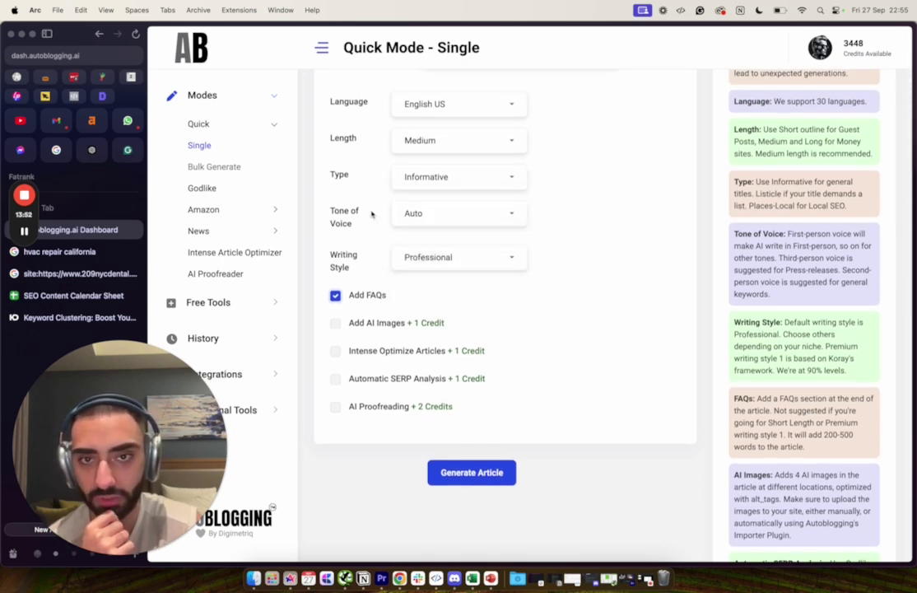
{"action": "left_click", "coordinate": [462, 472]}
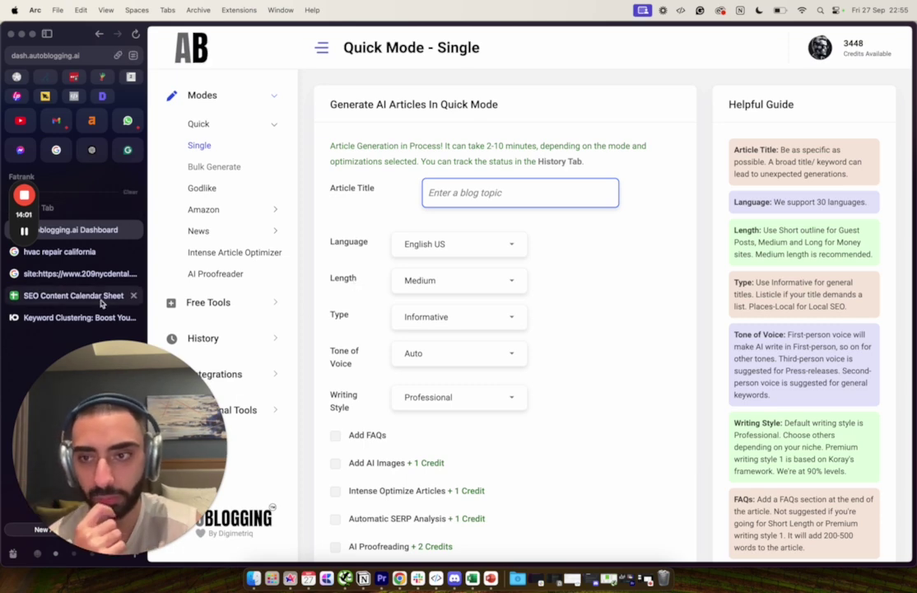
Step: Switch to SEO Content Calendar Sheet and mark "How Humidity Affects HVAC Performance" in row 3 of Content Plan as uploaded
{"action": "left_click", "coordinate": [130, 294]}
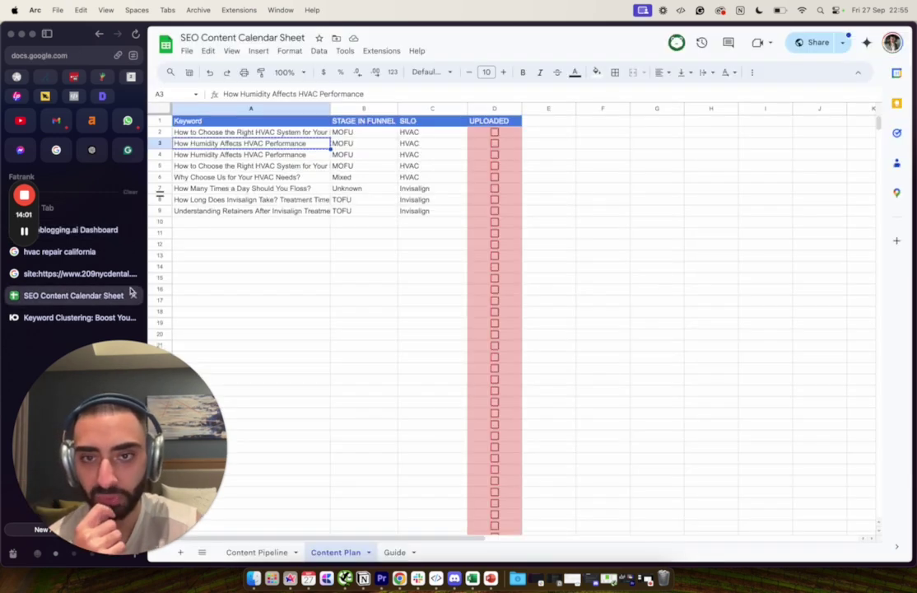
{"action": "left_click", "coordinate": [494, 144]}
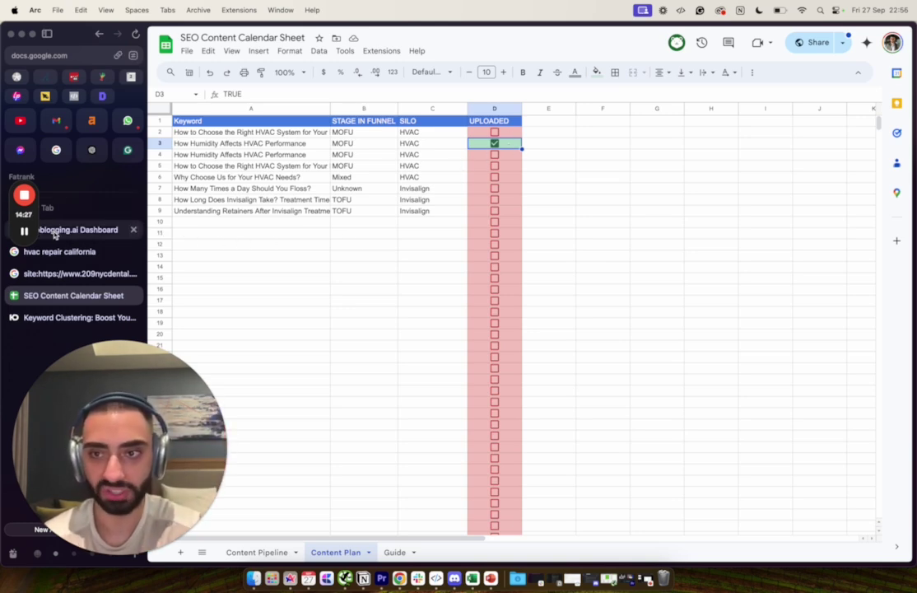
{"action": "left_click", "coordinate": [26, 234]}
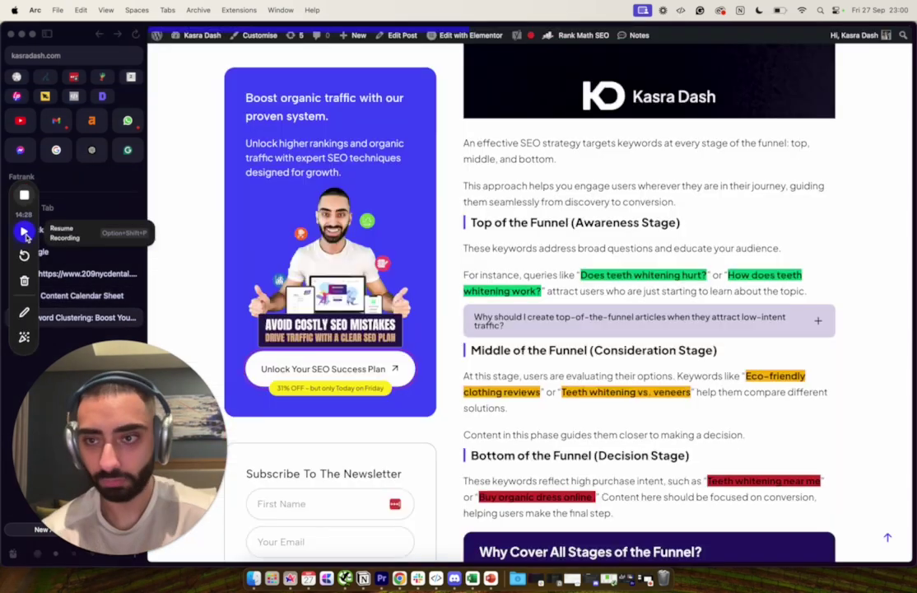
{"action": "left_click", "coordinate": [22, 233]}
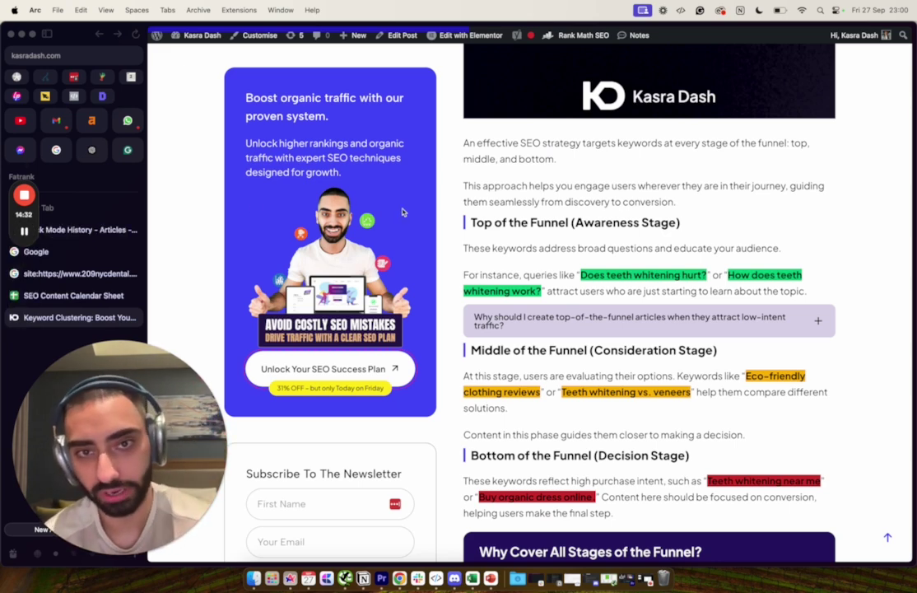
Step: Review the Keyword Clustering guide's introduction, its Topic Cluster sign-up form and the TOFU, MOFU and BOFU funnel diagram
{"action": "scroll", "coordinate": [468, 252], "scroll_direction": "up", "scroll_amount": 10}
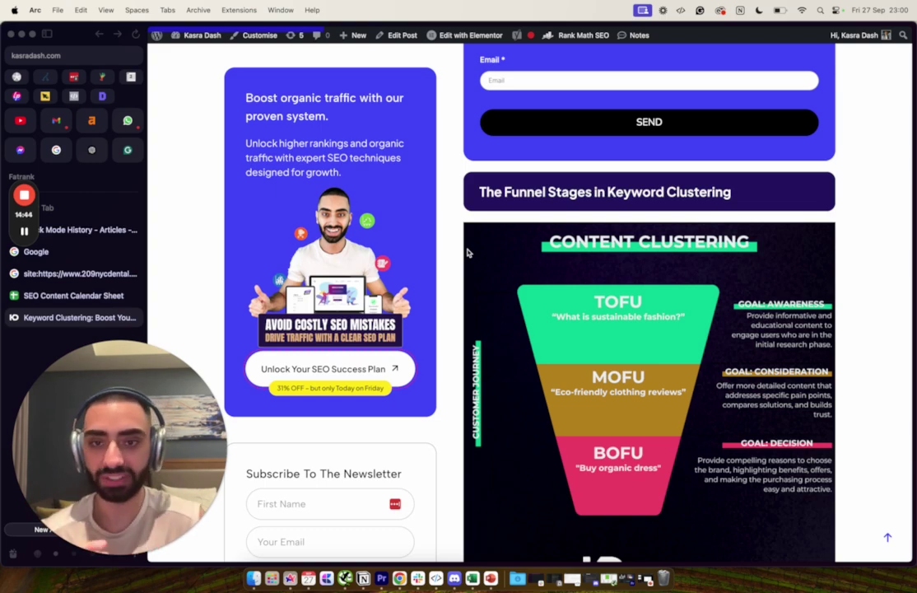
{"action": "scroll", "coordinate": [465, 259], "scroll_direction": "up", "scroll_amount": 8}
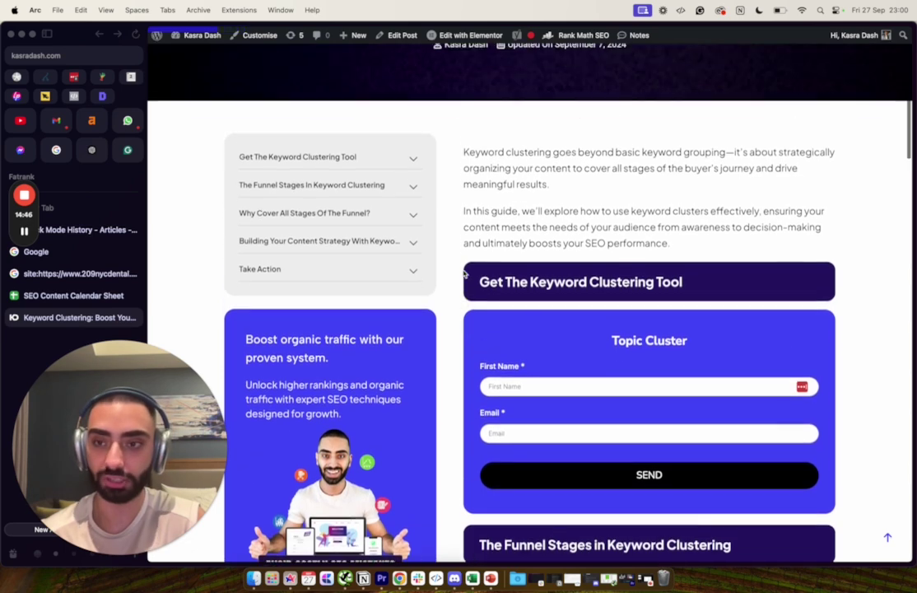
{"action": "scroll", "coordinate": [465, 274], "scroll_direction": "up", "scroll_amount": 1}
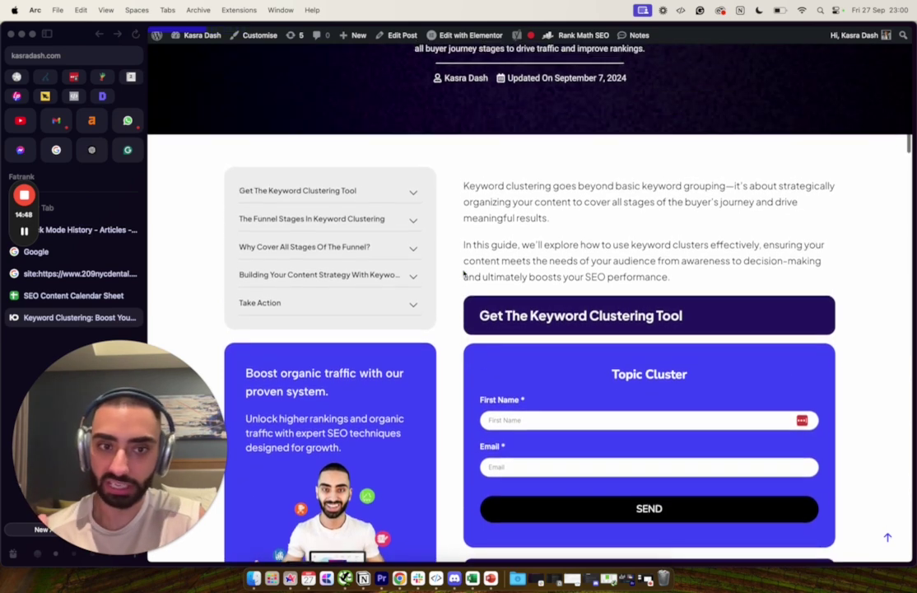
{"action": "scroll", "coordinate": [463, 273], "scroll_direction": "up", "scroll_amount": 3}
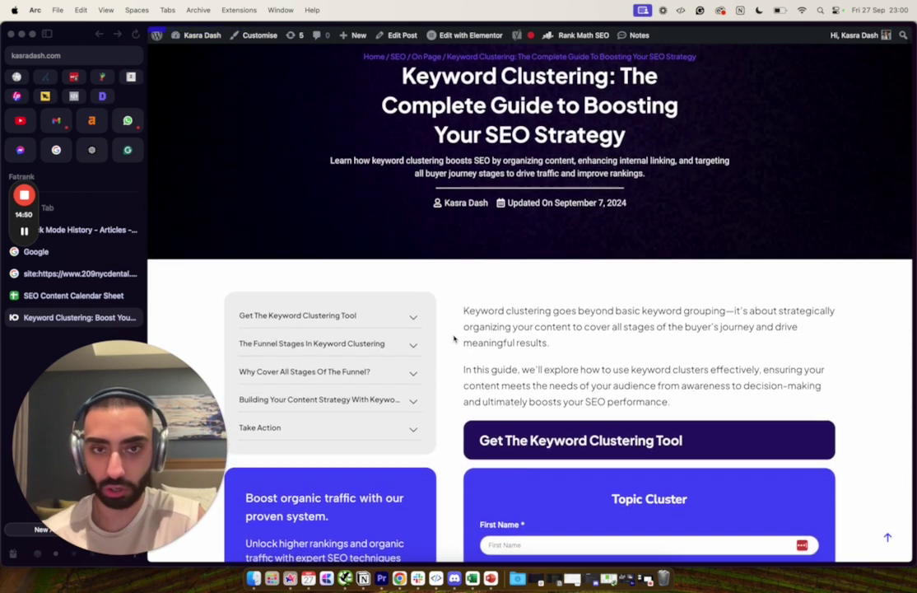
{"action": "scroll", "coordinate": [454, 340], "scroll_direction": "down", "scroll_amount": 10}
{"action": "scroll", "coordinate": [454, 340], "scroll_direction": "up", "scroll_amount": 9}
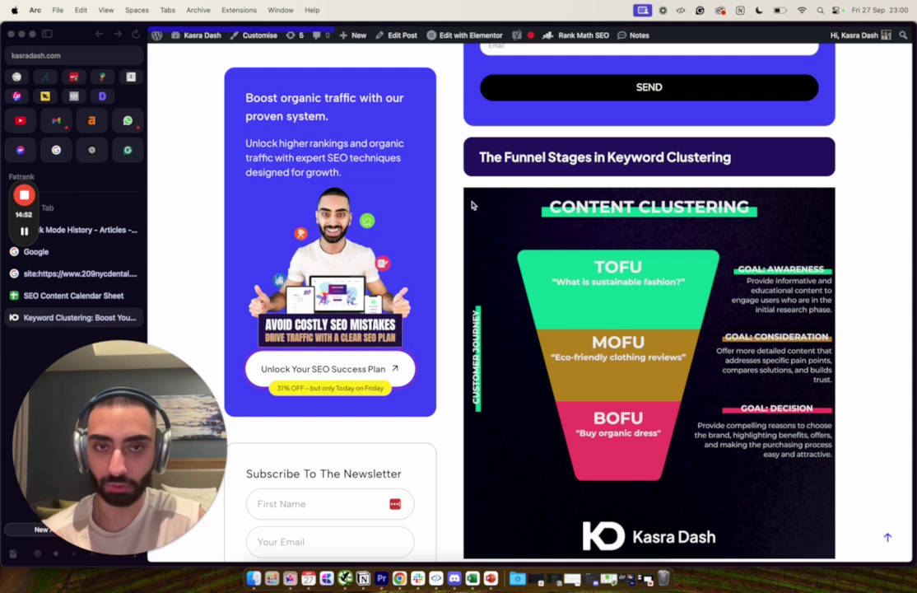
{"action": "scroll", "coordinate": [473, 205], "scroll_direction": "up", "scroll_amount": 4}
Step: Switch to SEO Content Calendar Sheet, look up the option for making a copy of the file, and open the Content Pipeline sheet
{"action": "left_click", "coordinate": [64, 295]}
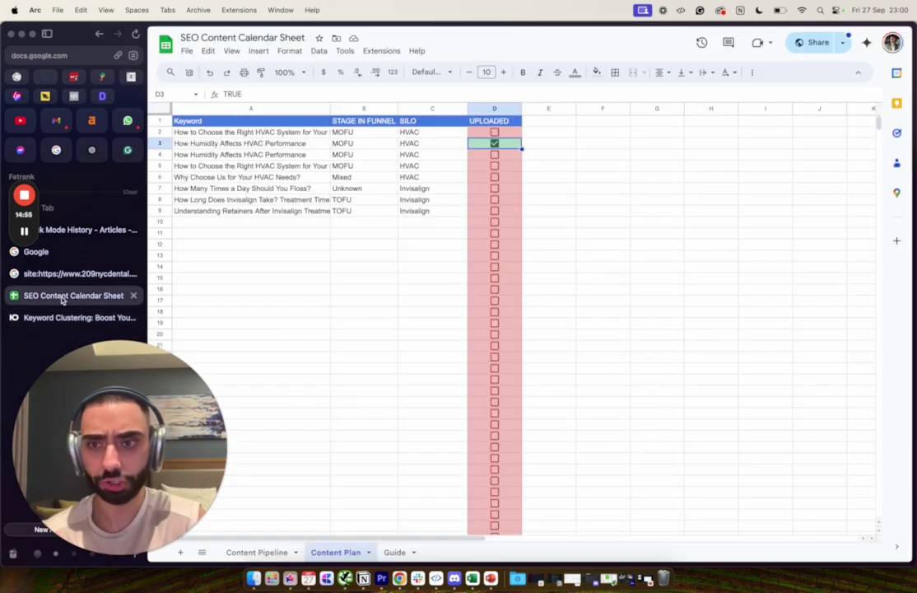
{"action": "left_click", "coordinate": [186, 51]}
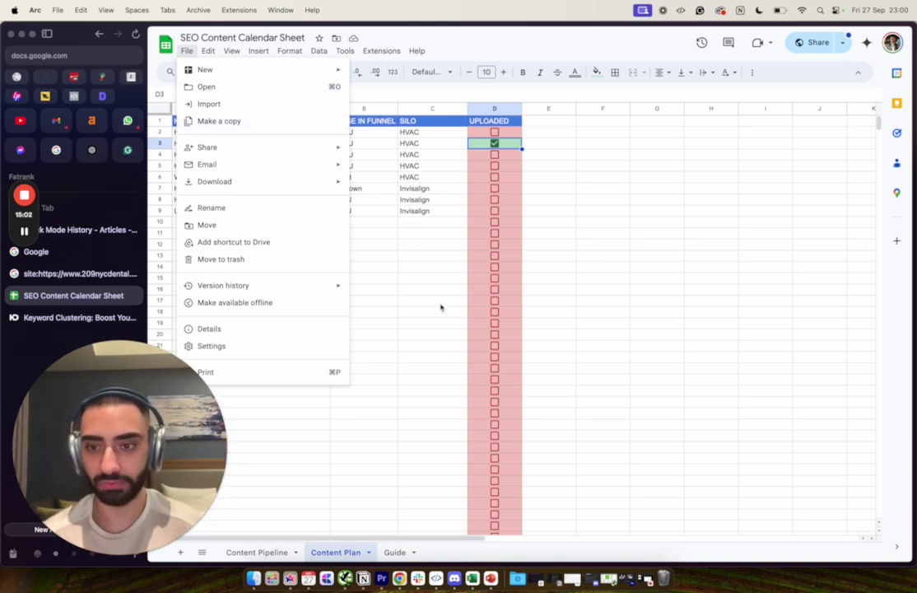
{"action": "left_click", "coordinate": [416, 379]}
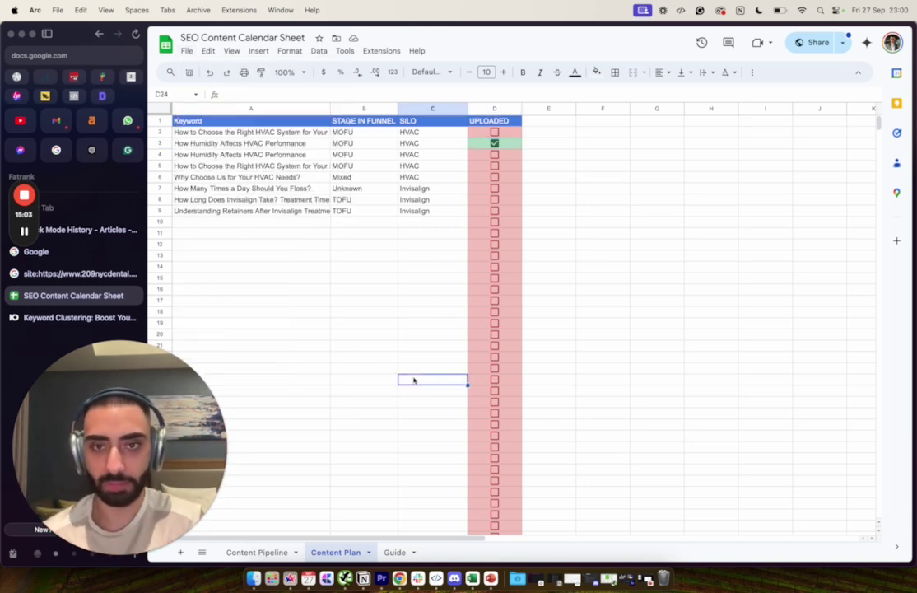
{"action": "left_click", "coordinate": [255, 552]}
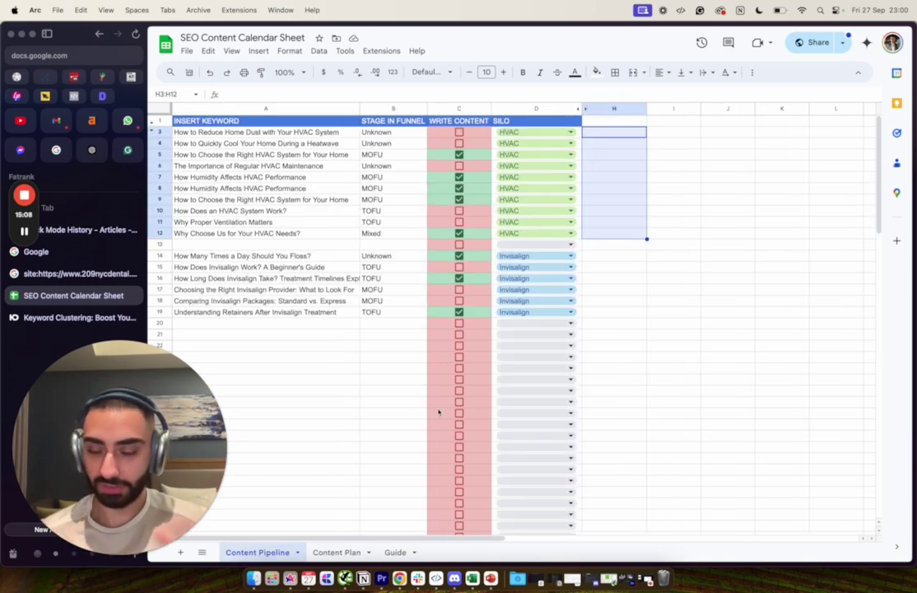
Step: Return to the Keyword Clustering guide and view its title and opening section
{"action": "left_click", "coordinate": [31, 318]}
{"action": "scroll", "coordinate": [281, 252], "scroll_direction": "up", "scroll_amount": 10}
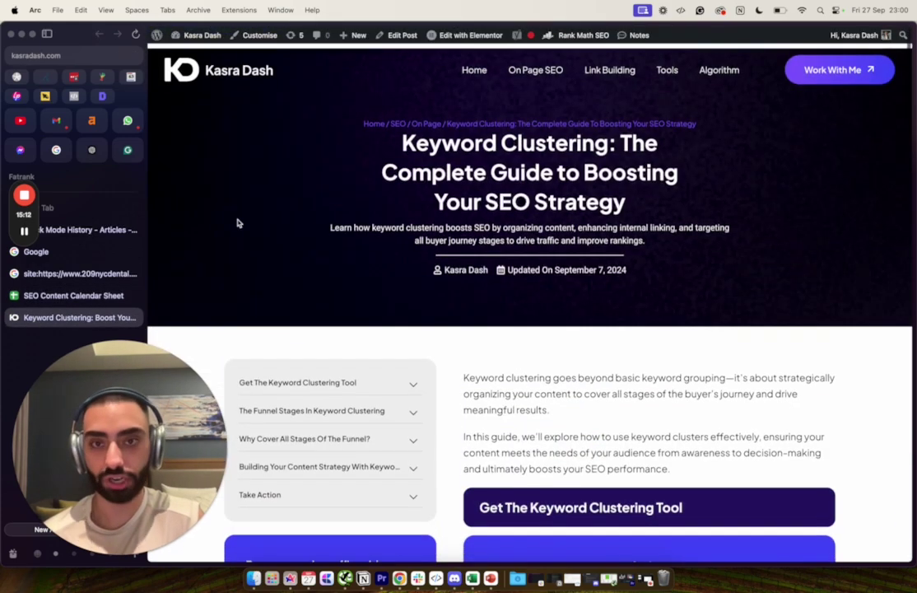